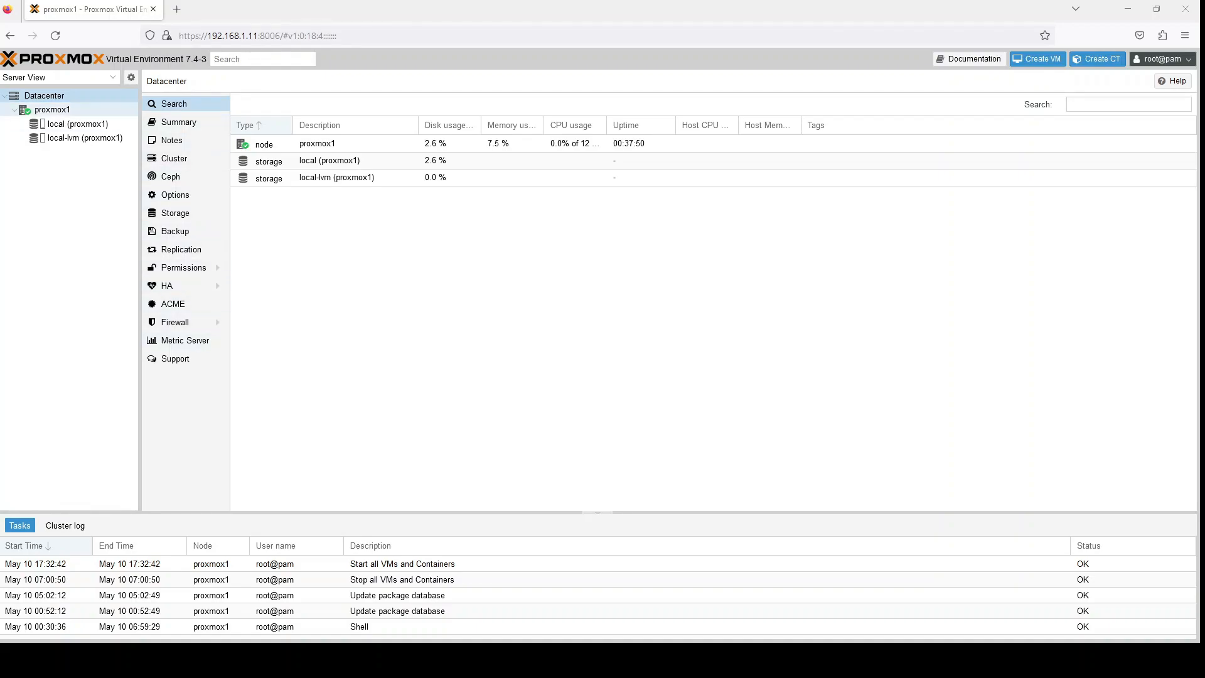
Expand Datacenter Permissions and show the Realms list with the pam and pve realms.
{"action": "left_click", "coordinate": [217, 268]}
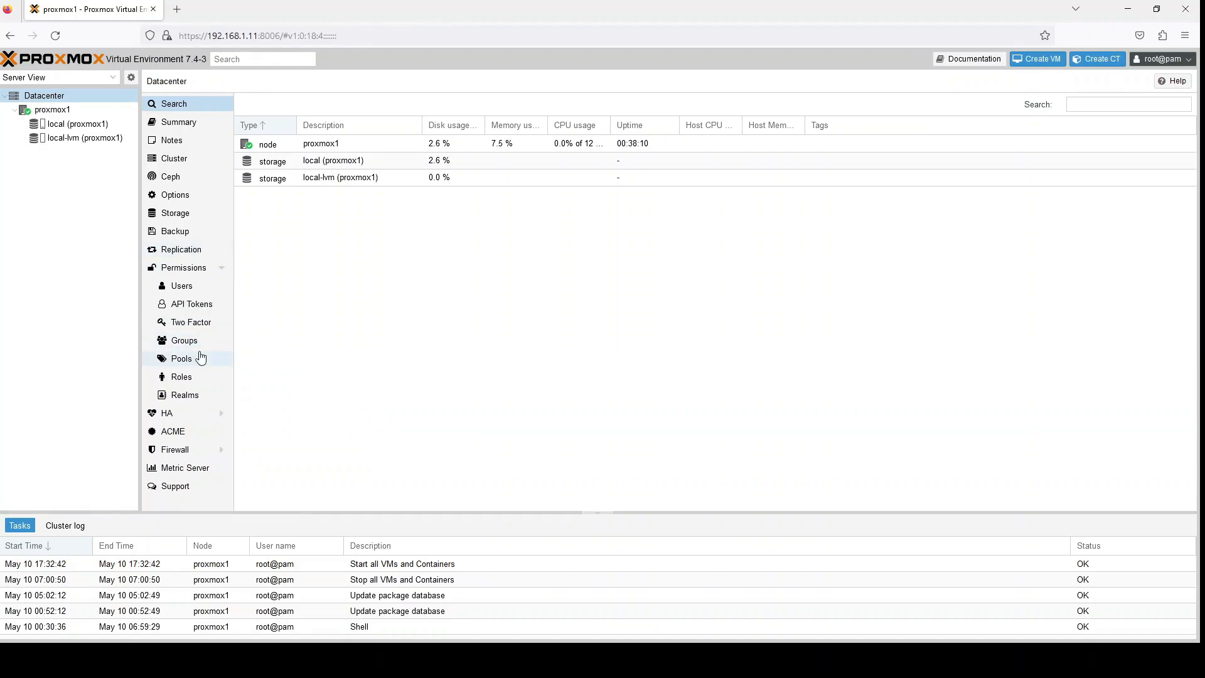
{"action": "left_click", "coordinate": [190, 396]}
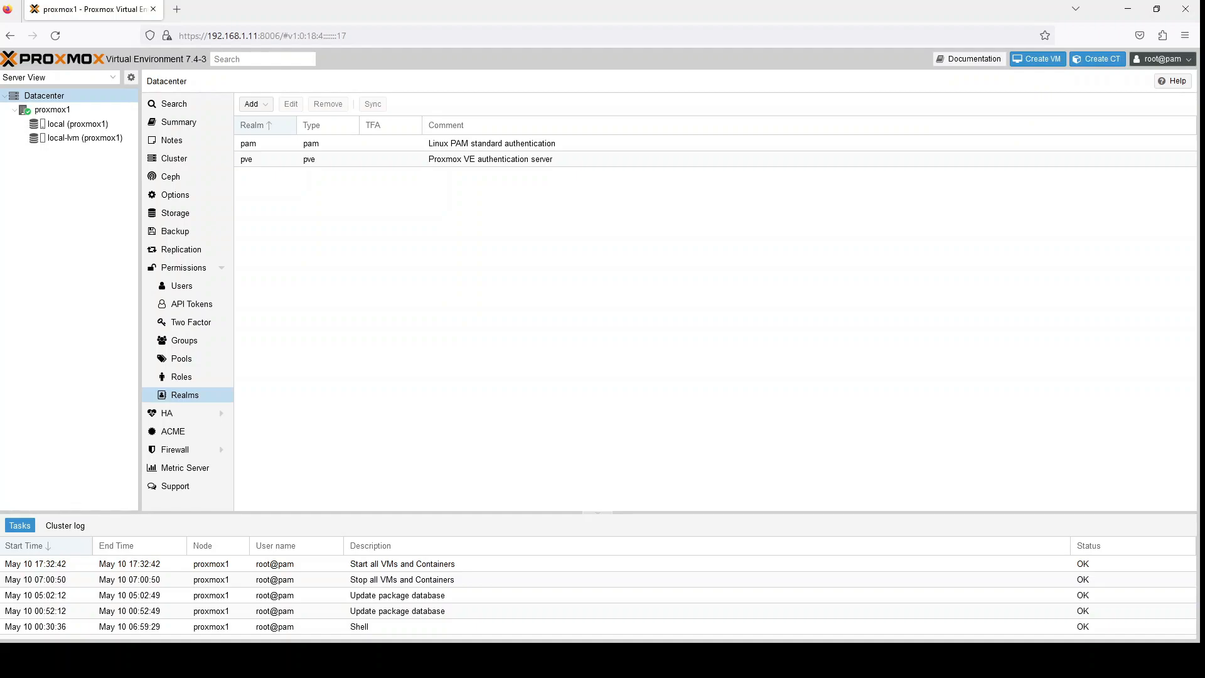
Check the available realm types, select the pam realm, then show the Roles list with privileges.
{"action": "left_click", "coordinate": [259, 108]}
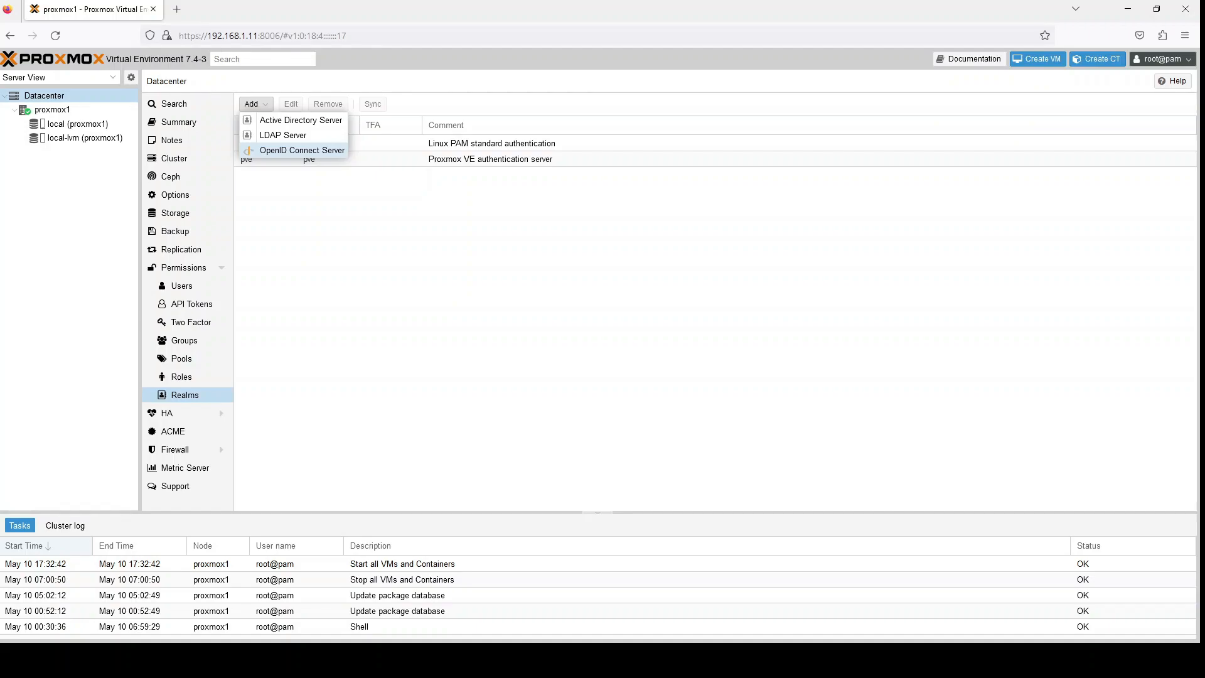
{"action": "left_click", "coordinate": [560, 321]}
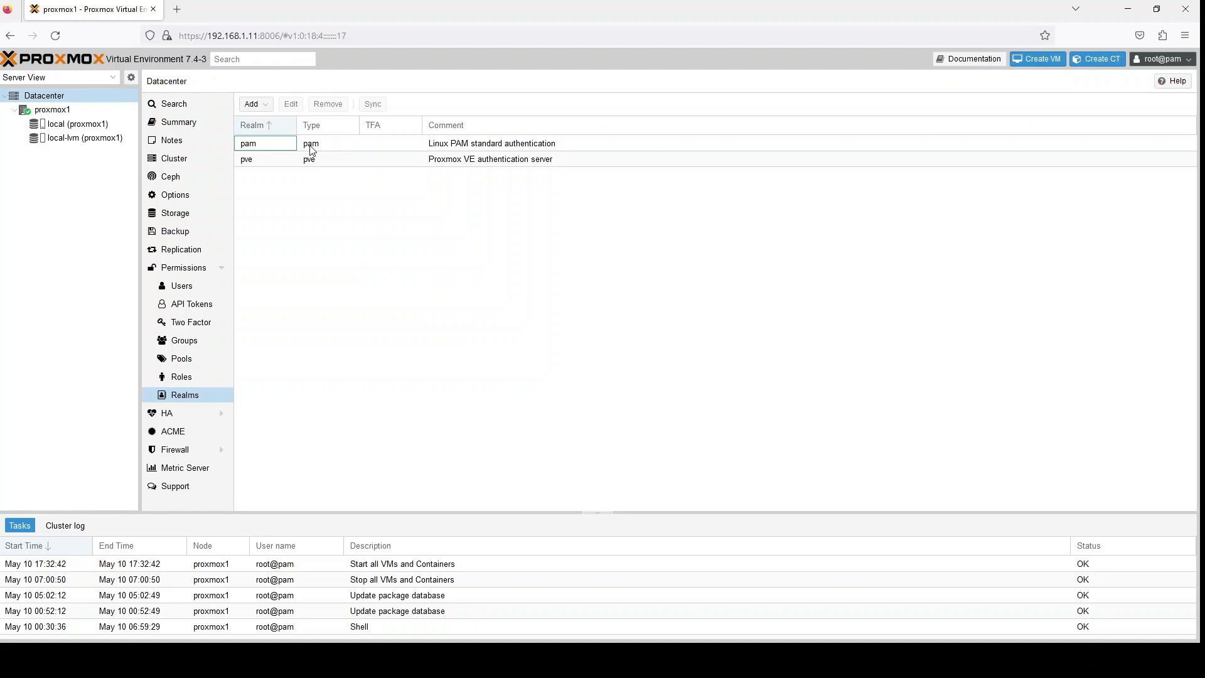
{"action": "left_click", "coordinate": [435, 148]}
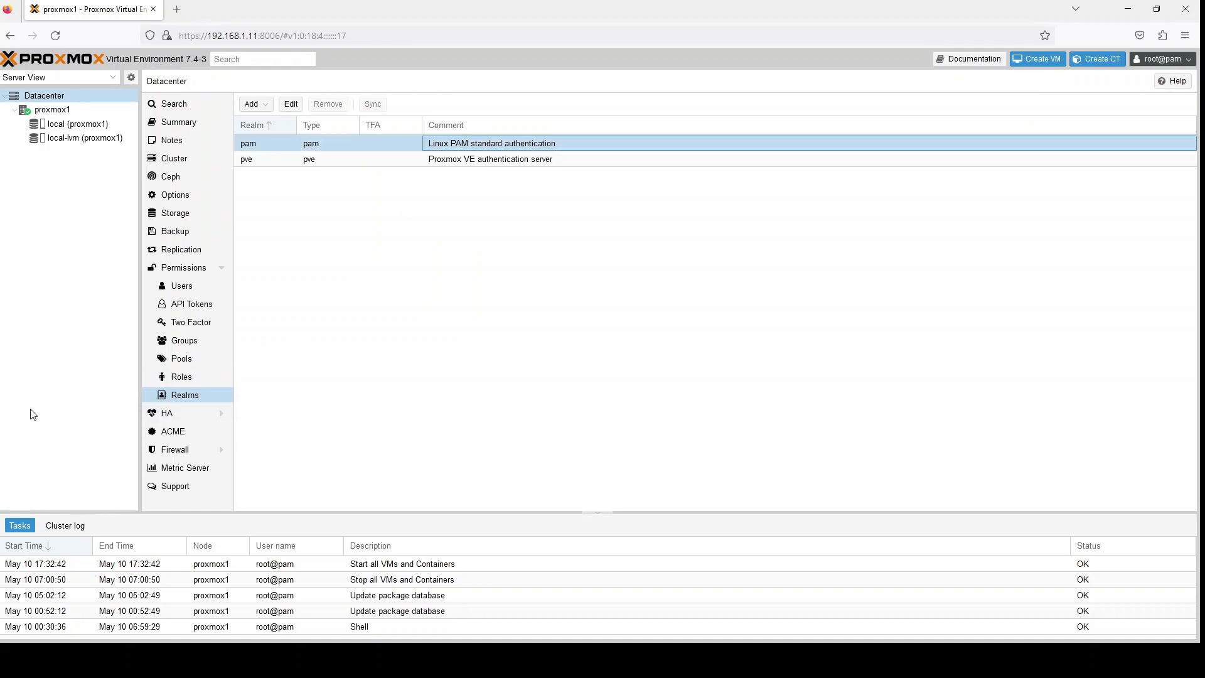
{"action": "left_click", "coordinate": [189, 382]}
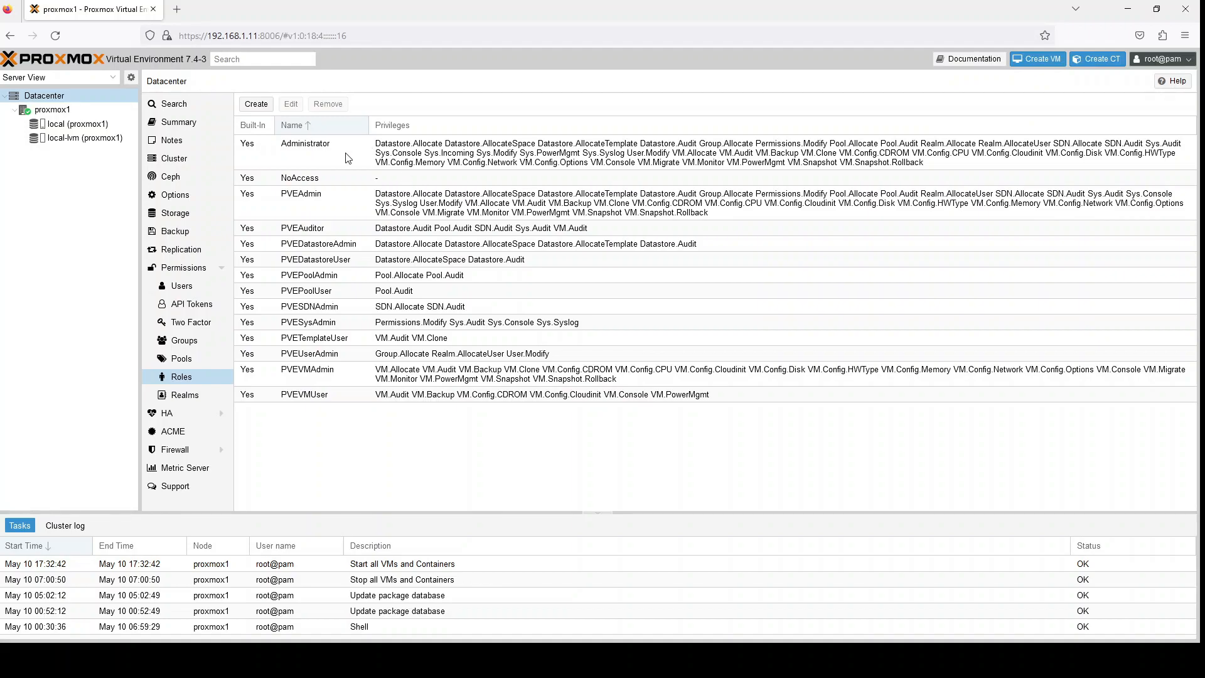
{"action": "left_click", "coordinate": [310, 178]}
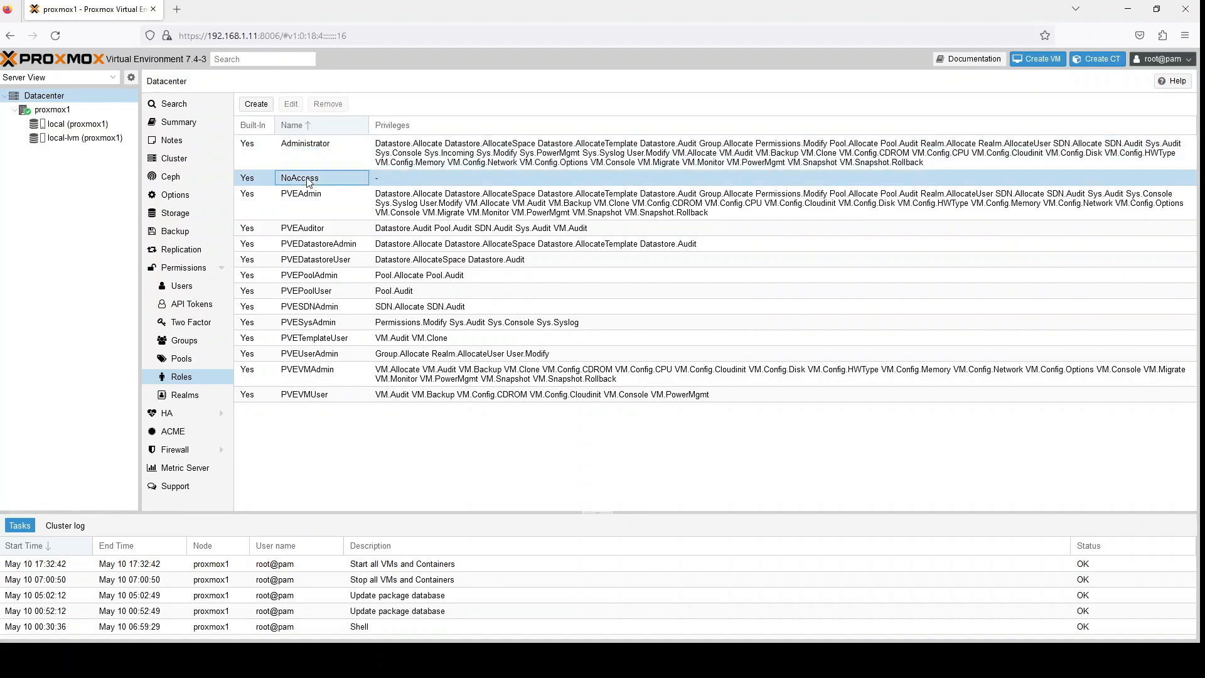
{"action": "left_click", "coordinate": [312, 211]}
{"action": "left_click", "coordinate": [312, 228]}
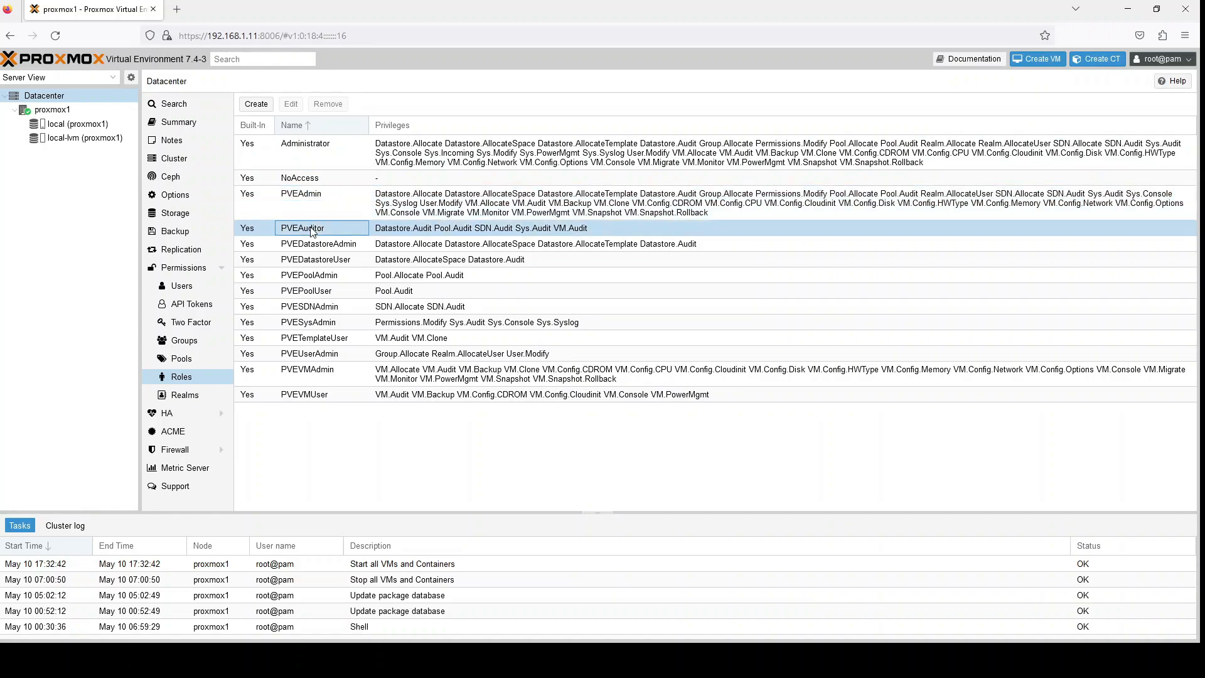
{"action": "left_click", "coordinate": [314, 245]}
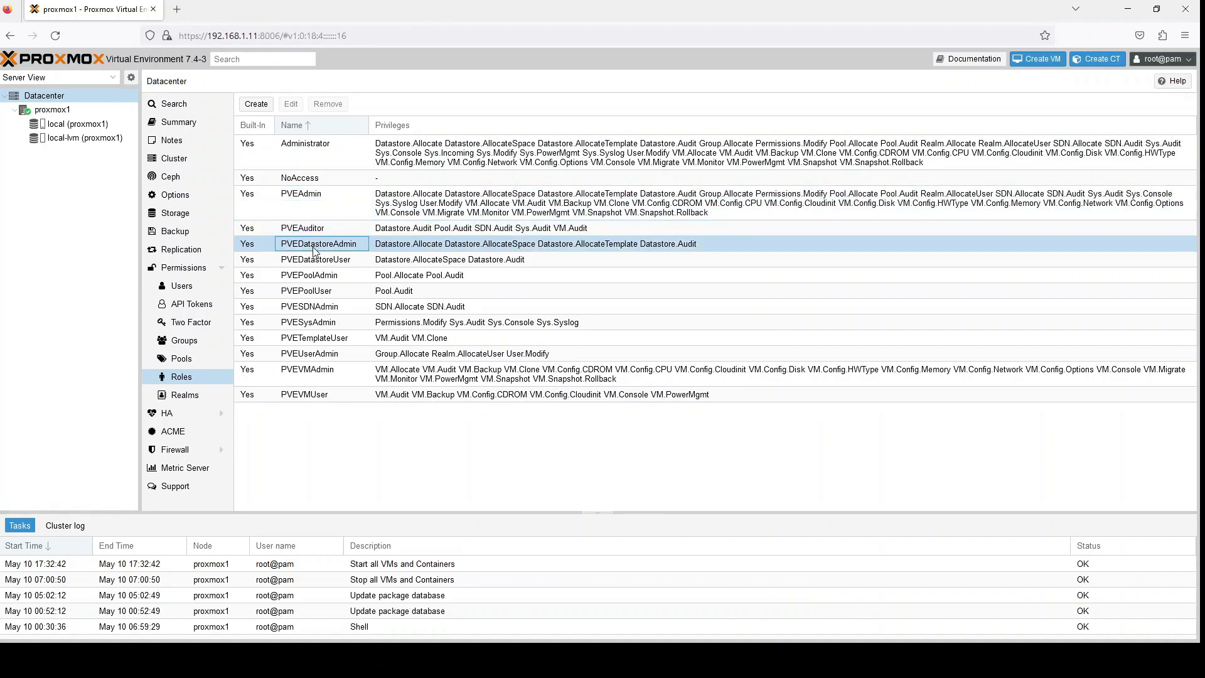
{"action": "left_click", "coordinate": [320, 262]}
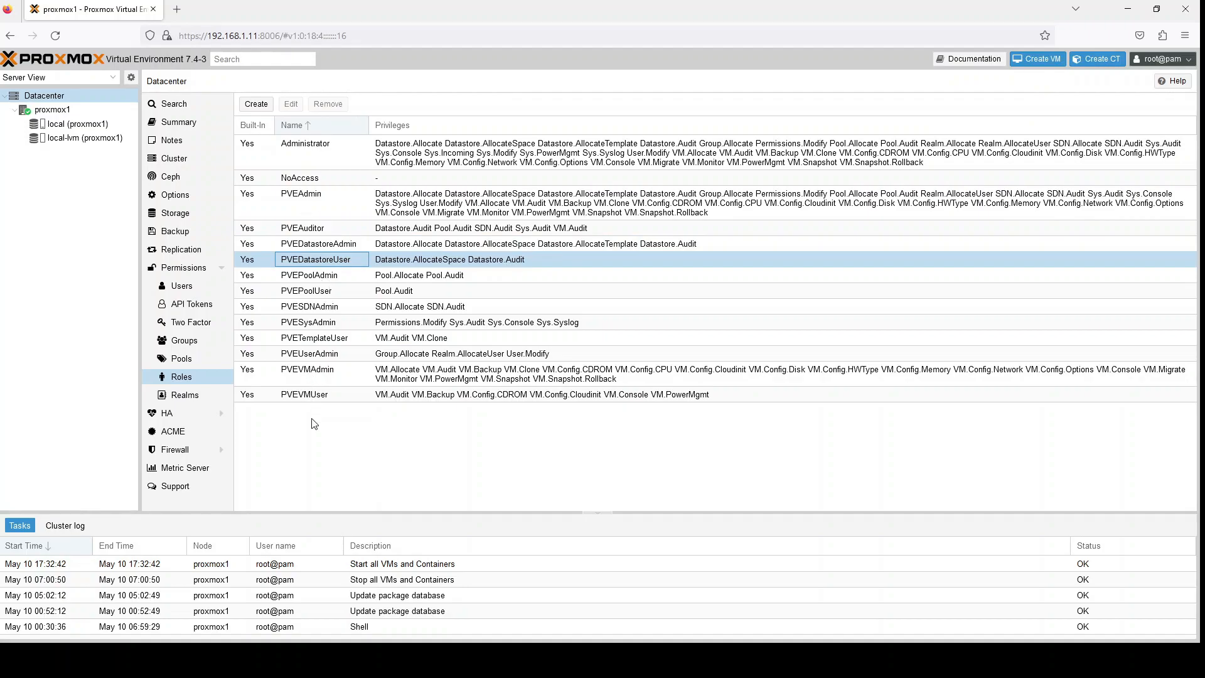
In the Users list, start a new user named 'test' with first and last name 'test'.
{"action": "left_click", "coordinate": [202, 292]}
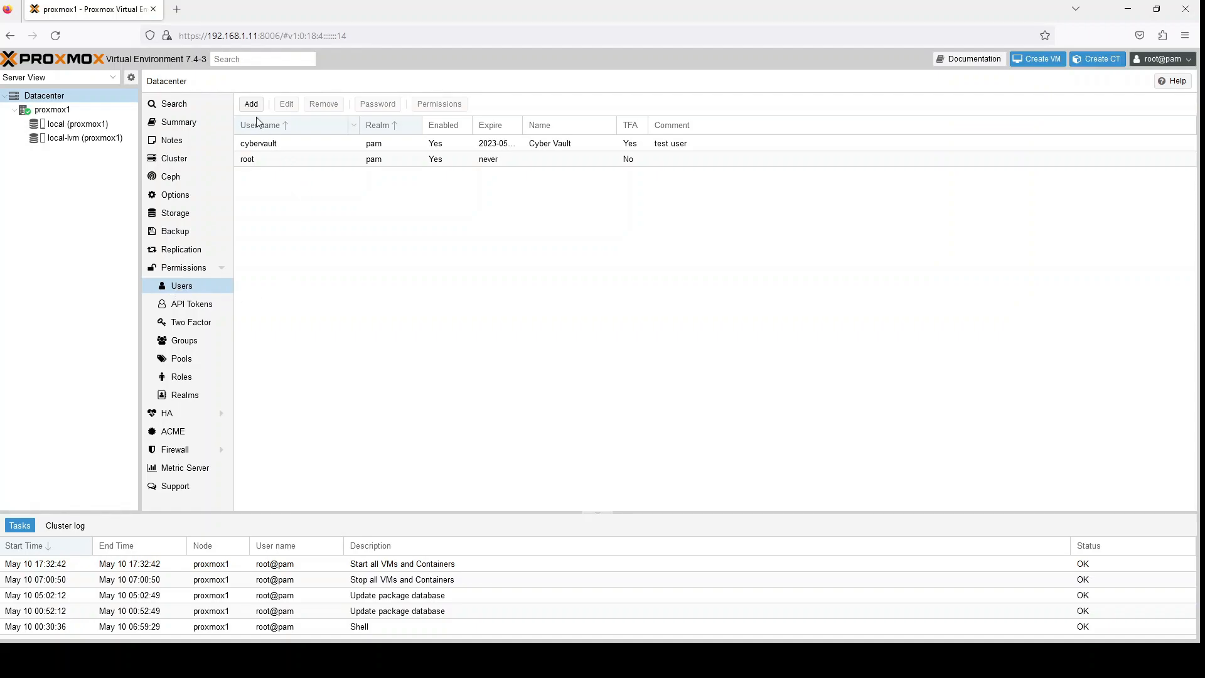
{"action": "left_click", "coordinate": [274, 161]}
{"action": "left_click", "coordinate": [385, 144]}
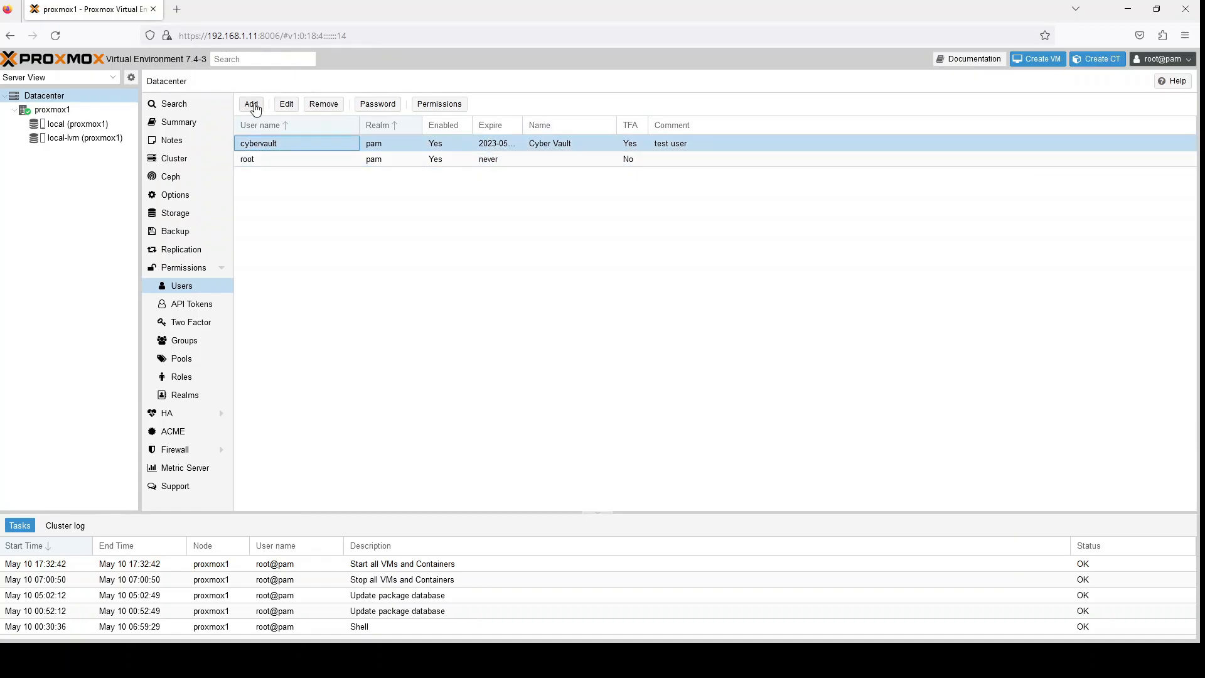
{"action": "left_click", "coordinate": [251, 104]}
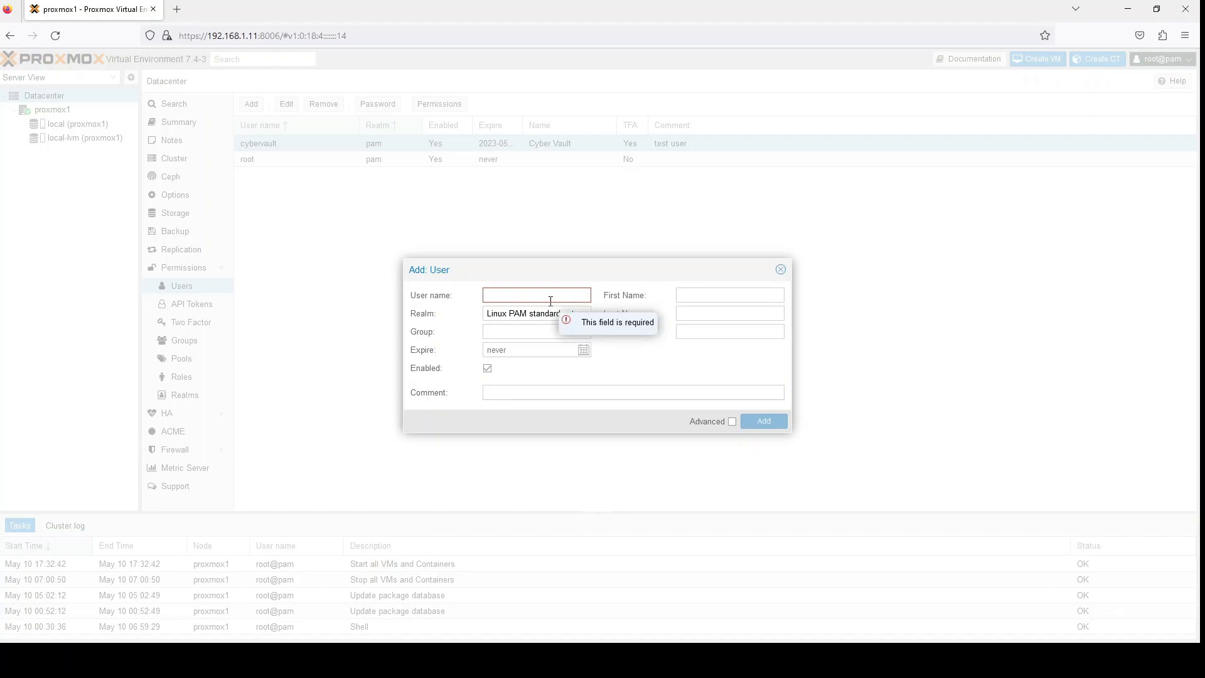
{"action": "type", "text": "test"}
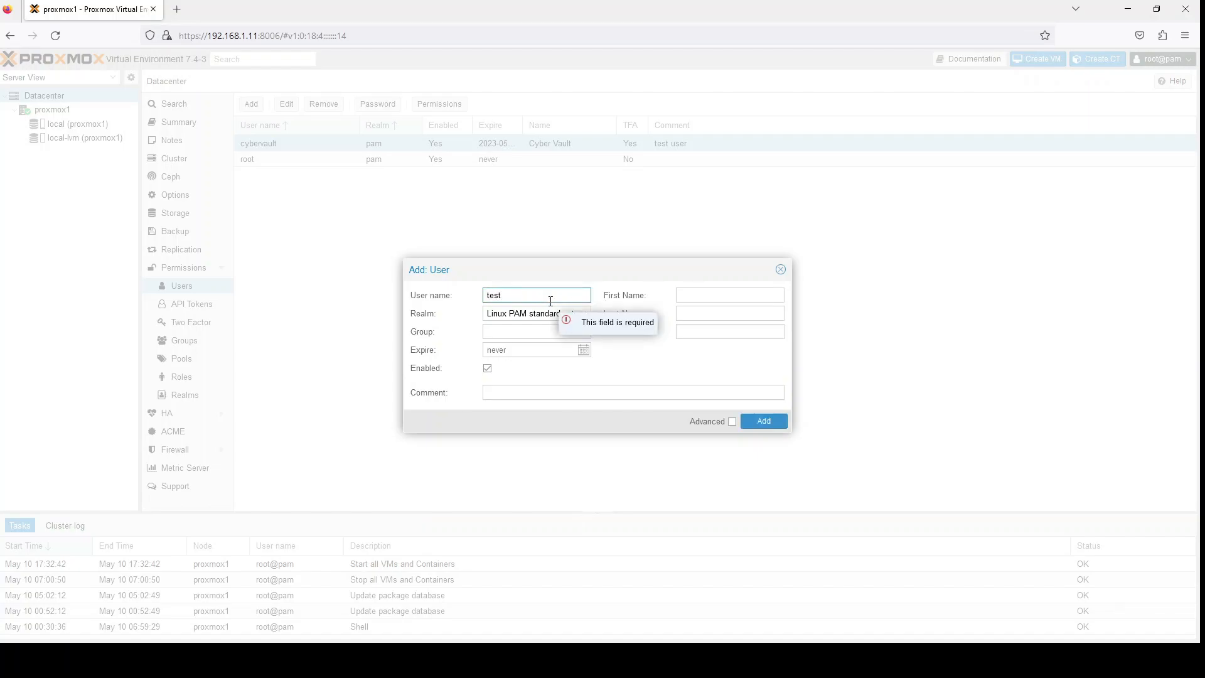
{"action": "left_click", "coordinate": [695, 296]}
{"action": "type", "text": "test"}
{"action": "left_click", "coordinate": [700, 314]}
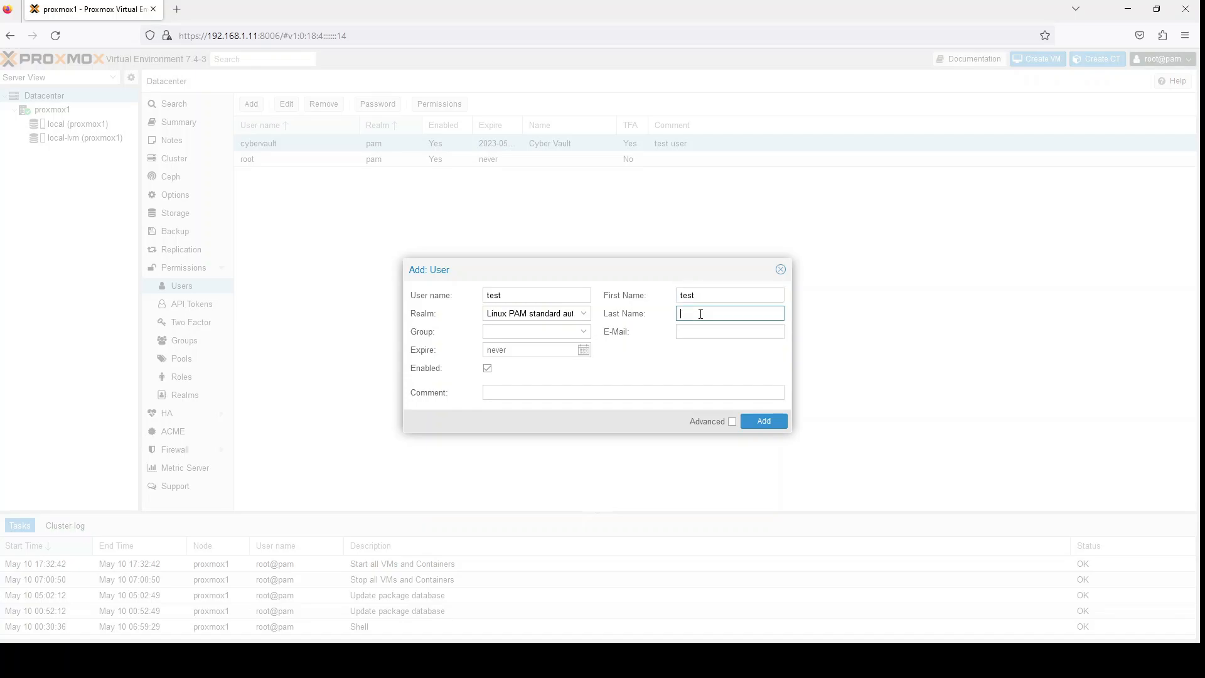
{"action": "type", "text": "test"}
Give the user group Test, an e-mail, expiry 2023-05-30 and comment 'test user', then create it.
{"action": "left_click", "coordinate": [583, 332]}
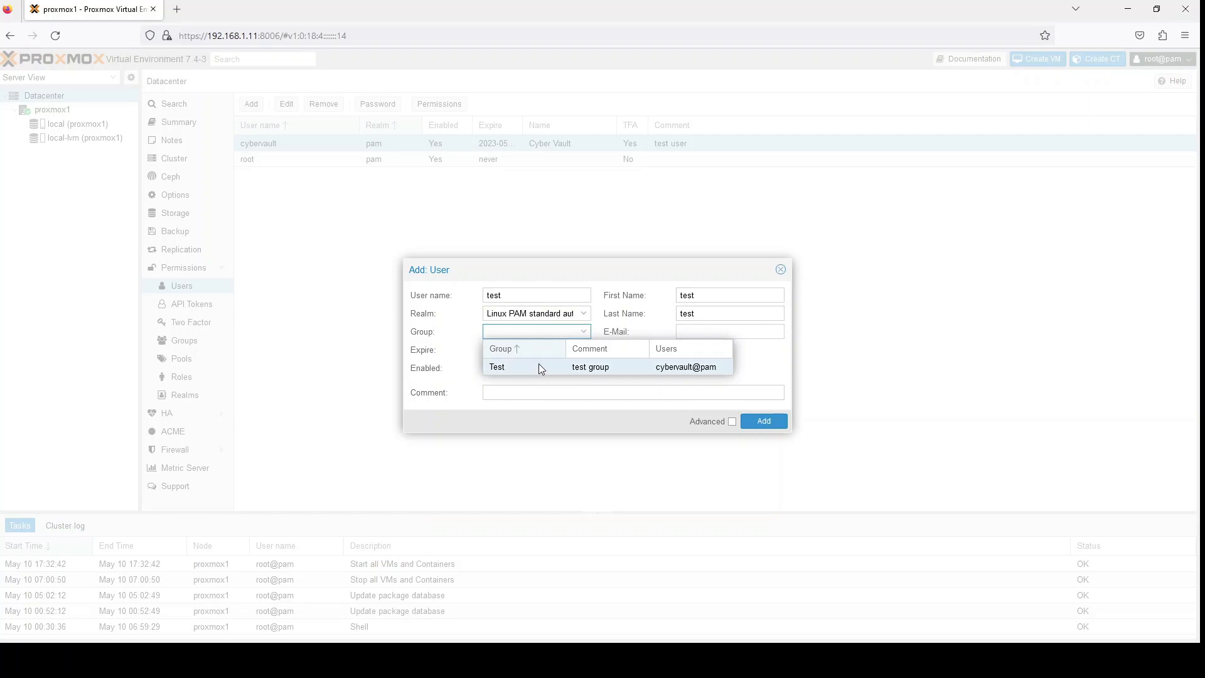
{"action": "left_click", "coordinate": [701, 370]}
{"action": "left_click", "coordinate": [768, 374]}
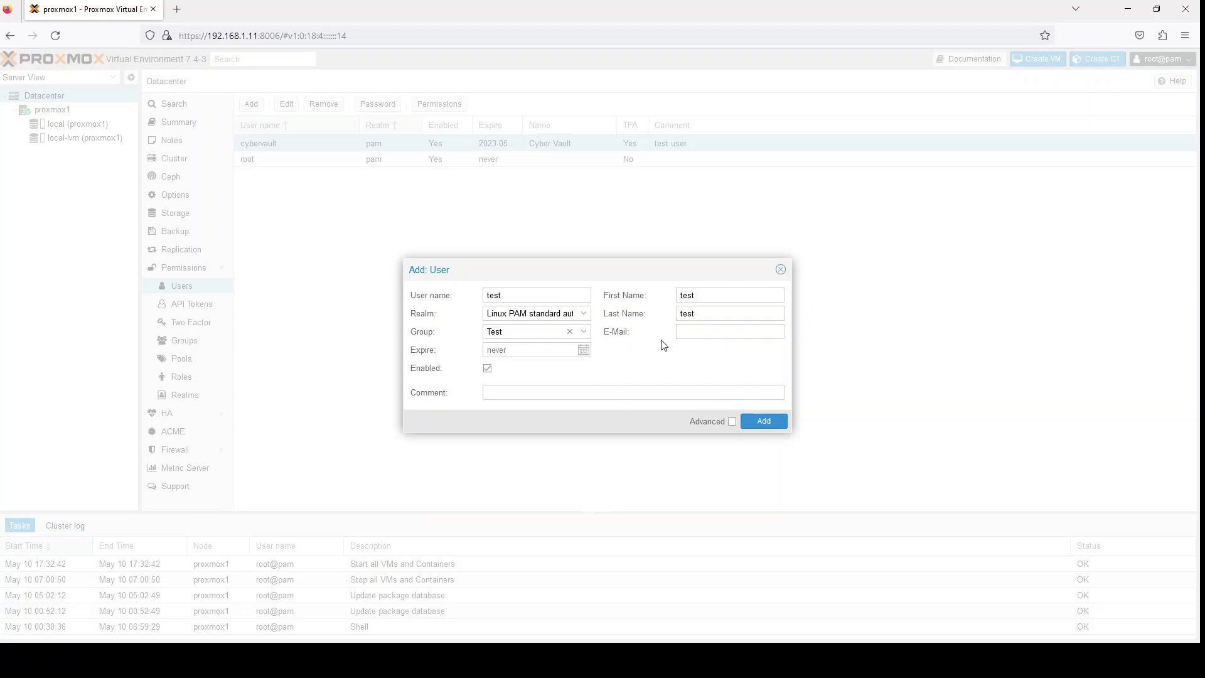
{"action": "left_click", "coordinate": [708, 337]}
{"action": "type", "text": "test@gmail.com"}
{"action": "left_click", "coordinate": [584, 350]}
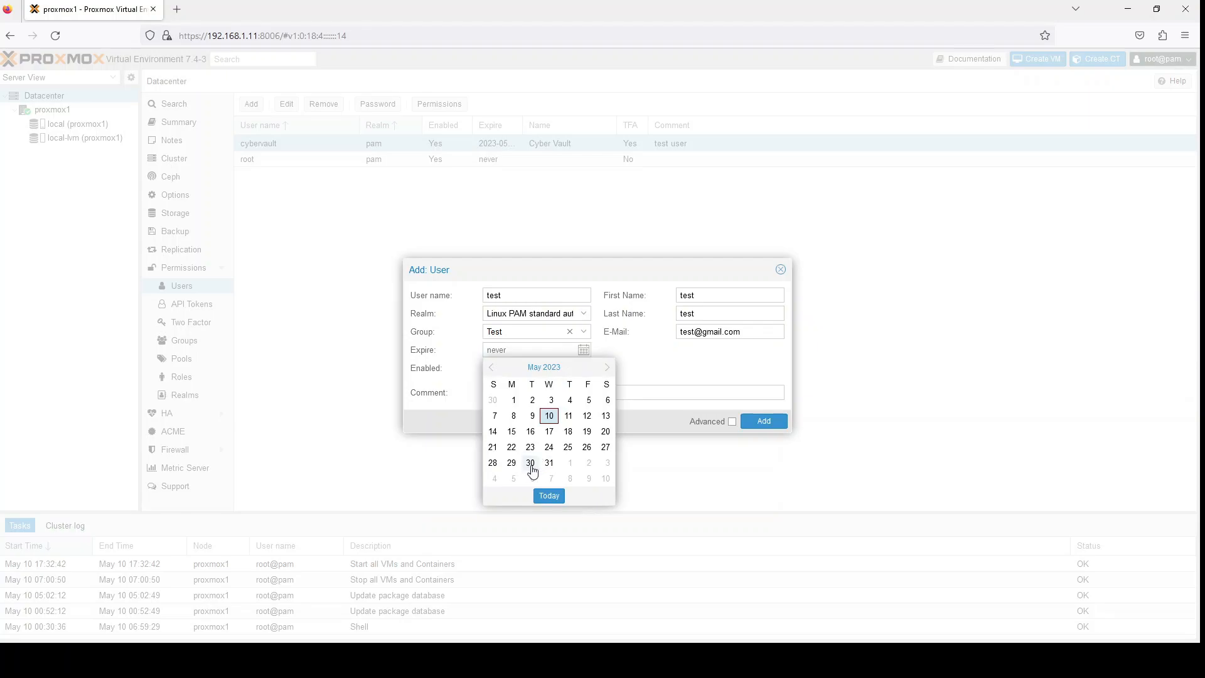
{"action": "left_click", "coordinate": [531, 464]}
{"action": "left_click", "coordinate": [505, 394]}
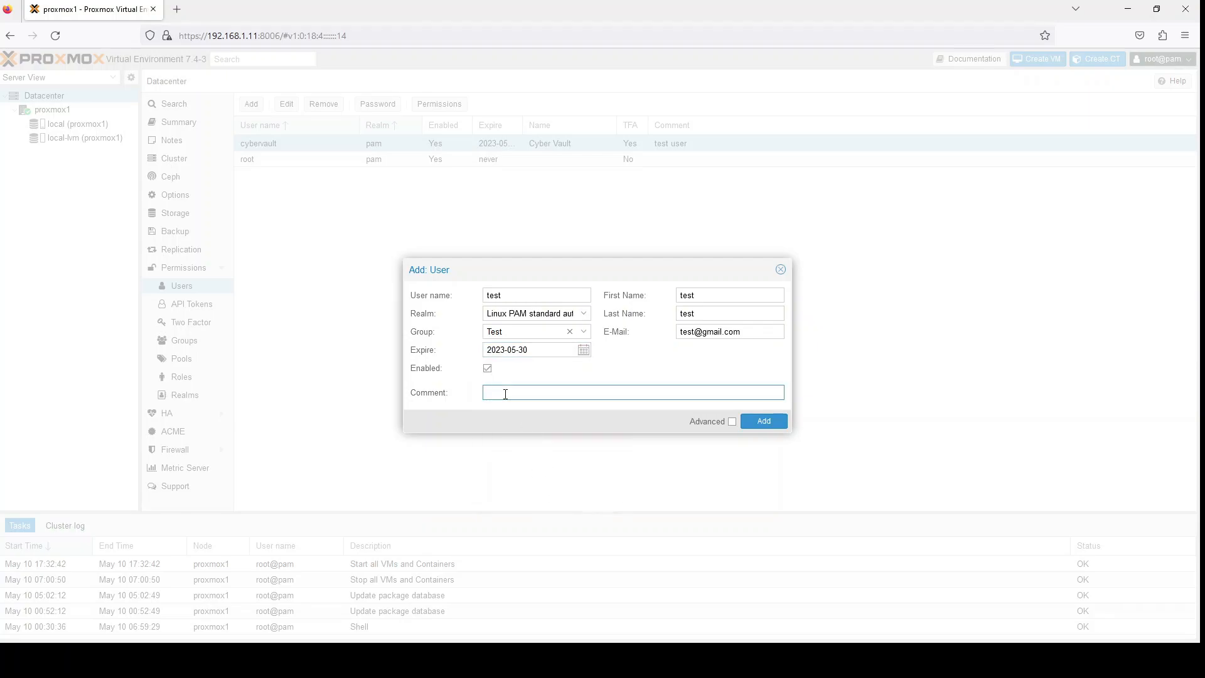
{"action": "type", "text": "test user"}
{"action": "left_click", "coordinate": [732, 421]}
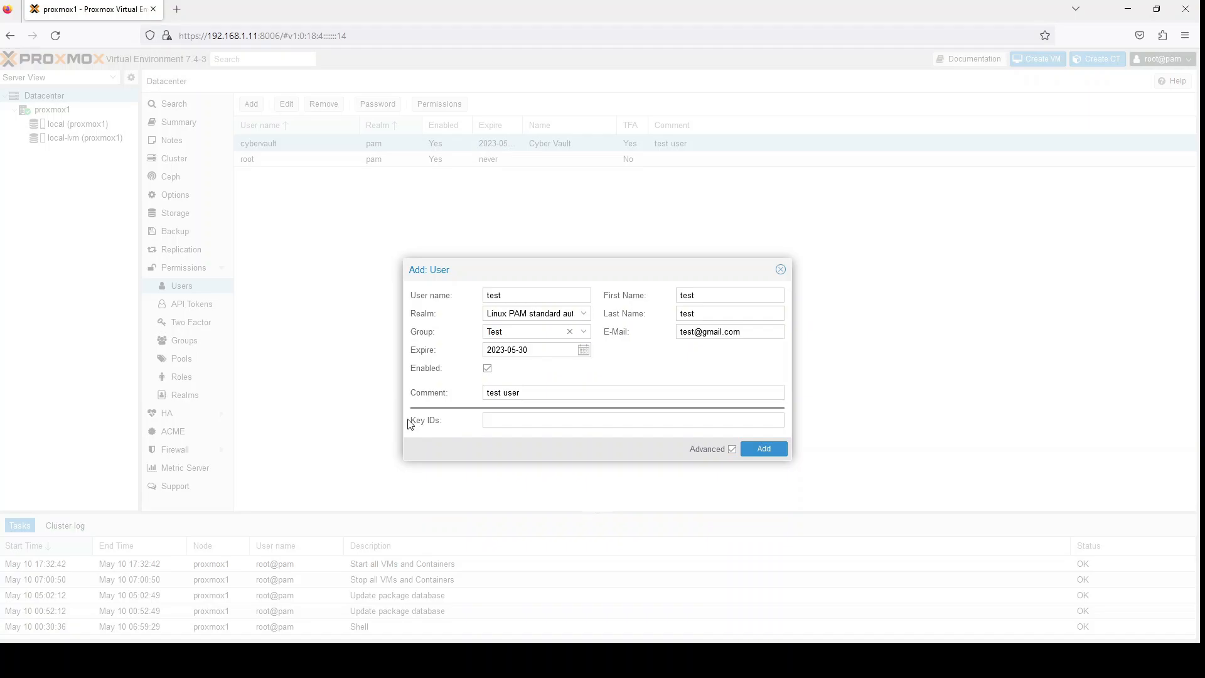
{"action": "left_click", "coordinate": [765, 451]}
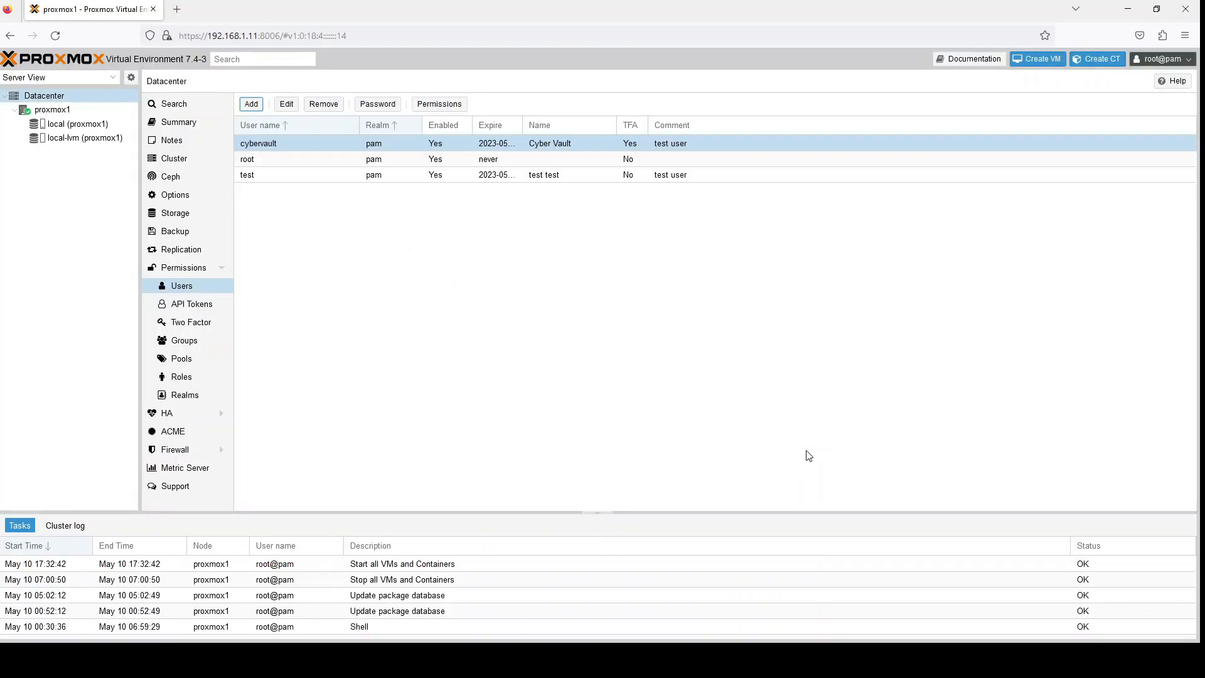
Select the new test user, then show the Groups page containing the Test group.
{"action": "left_click", "coordinate": [368, 179]}
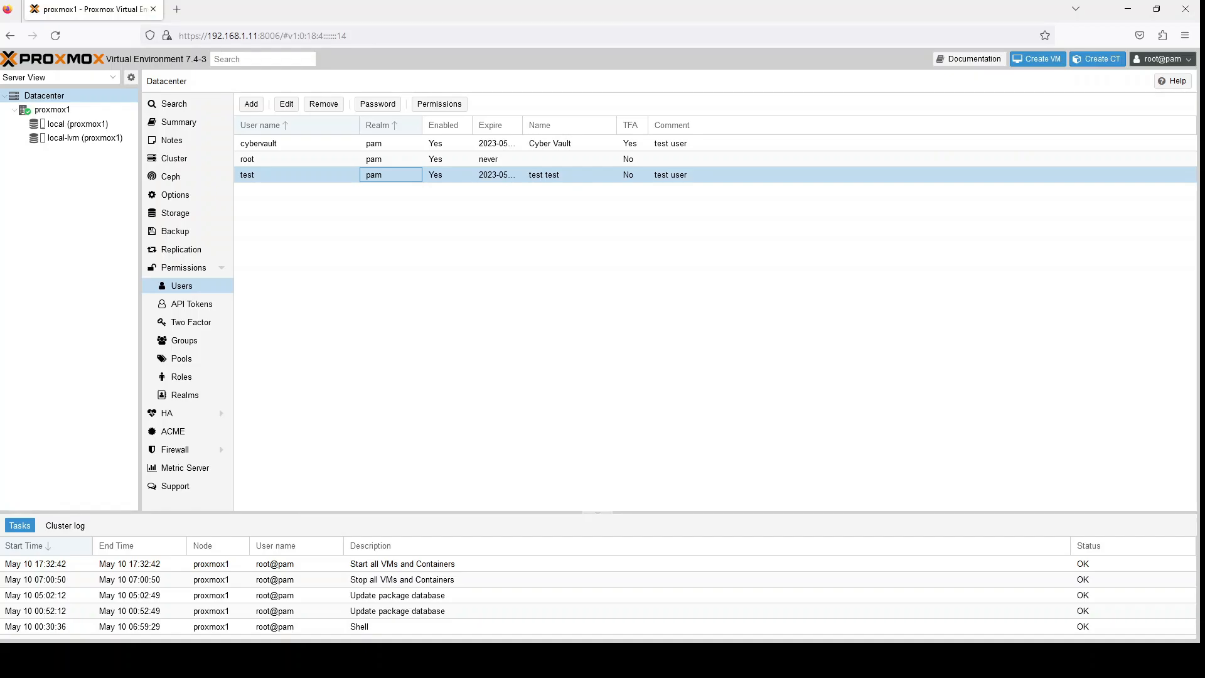
{"action": "left_click", "coordinate": [182, 342]}
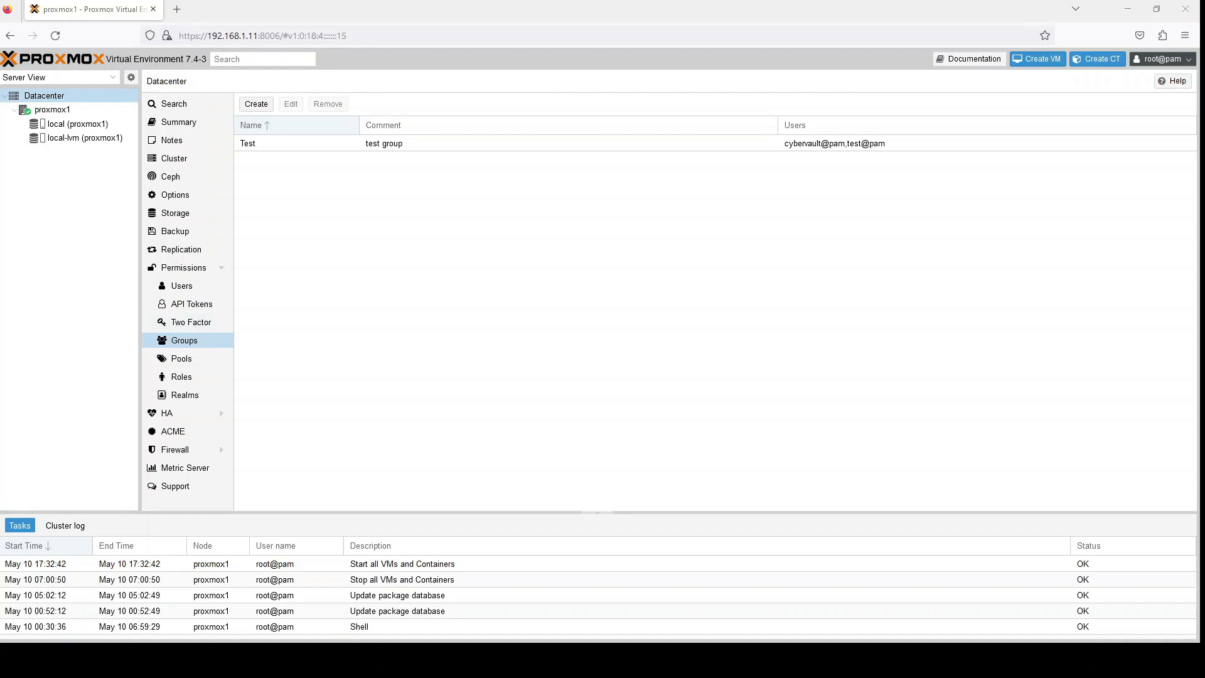
Cancel the Create Group form, select the Test group, then show the empty Pools list.
{"action": "left_click", "coordinate": [256, 105]}
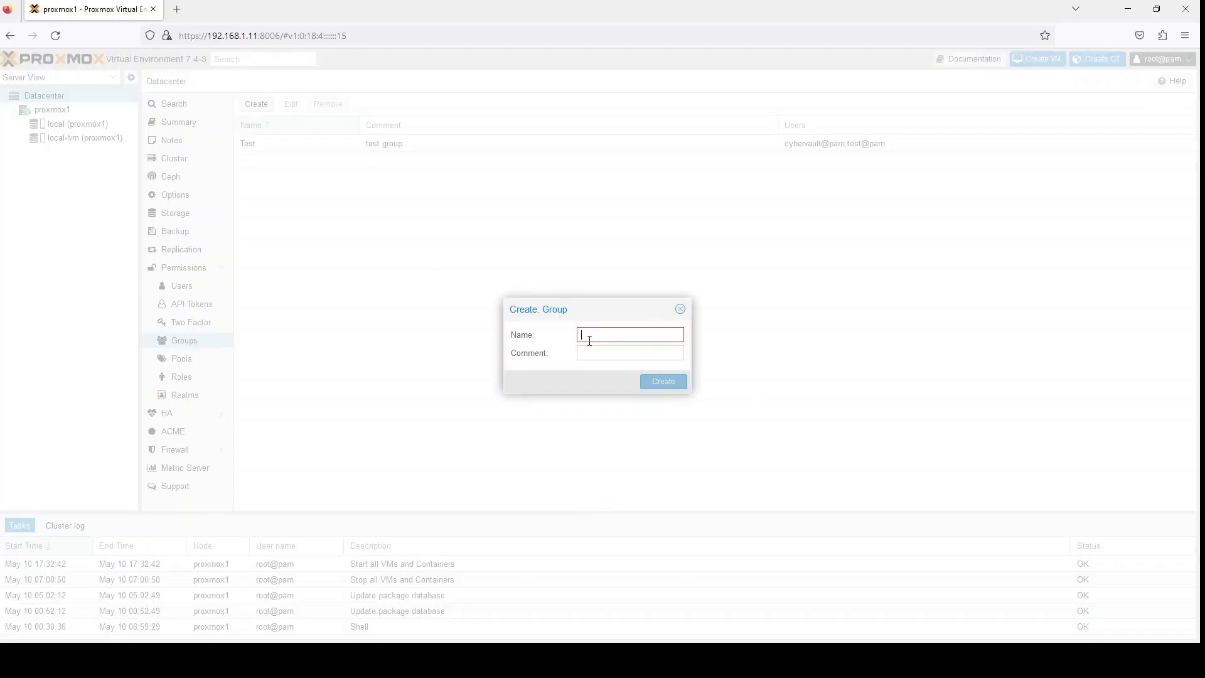
{"action": "left_click", "coordinate": [679, 308]}
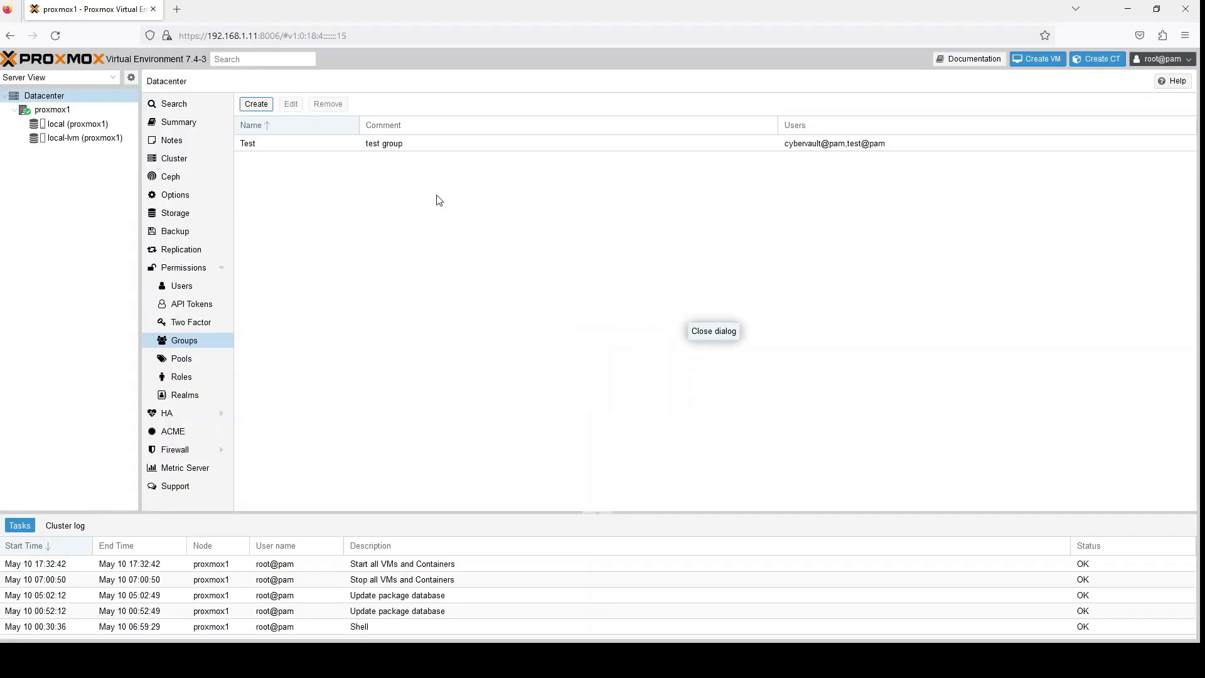
{"action": "left_click", "coordinate": [280, 145]}
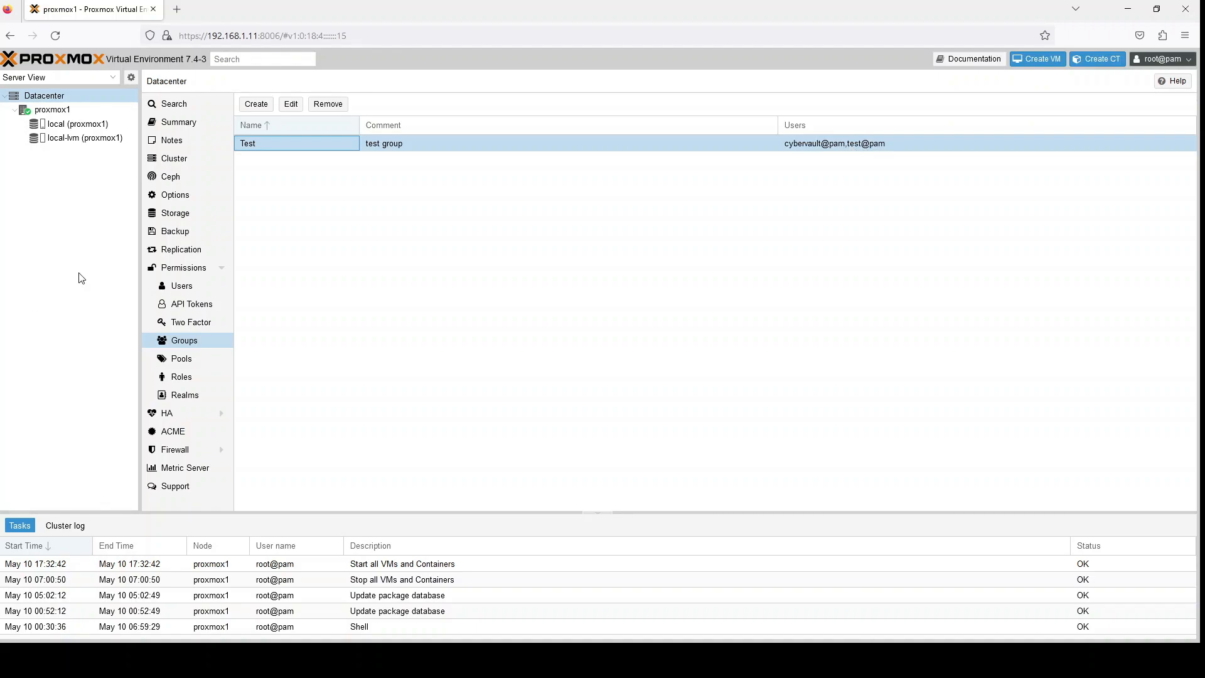
{"action": "left_click", "coordinate": [186, 362]}
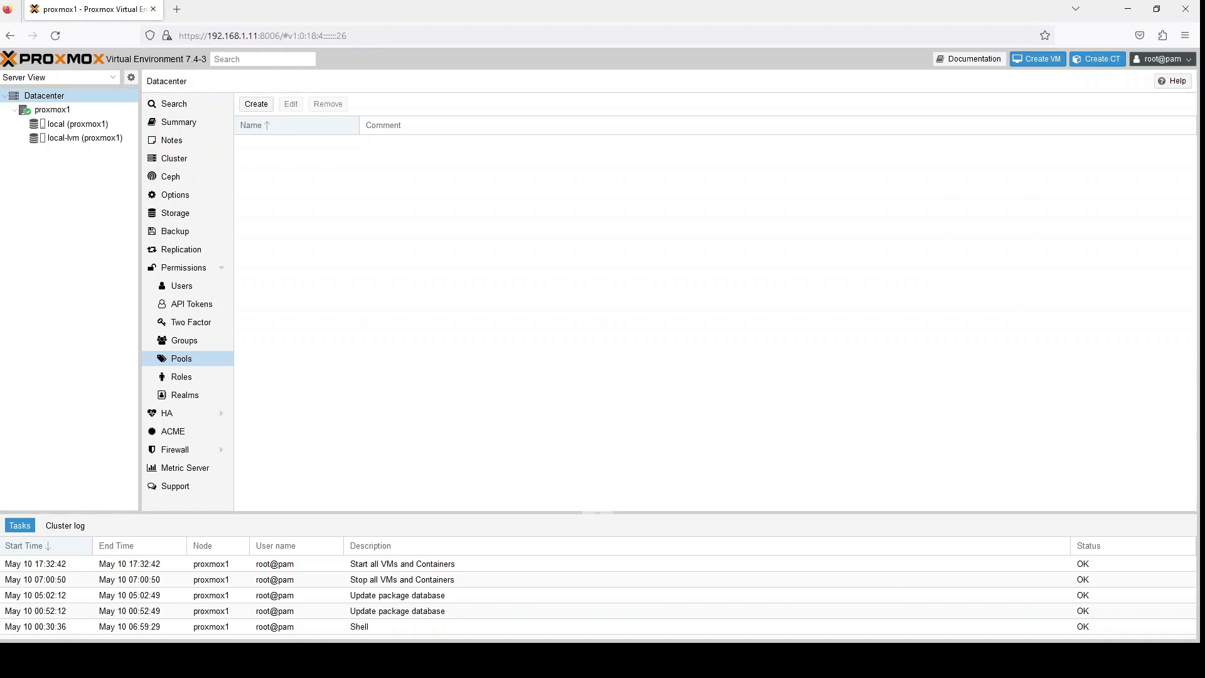
Cancel the Create Pool form without saving, then show the empty Two Factor list.
{"action": "left_click", "coordinate": [257, 106]}
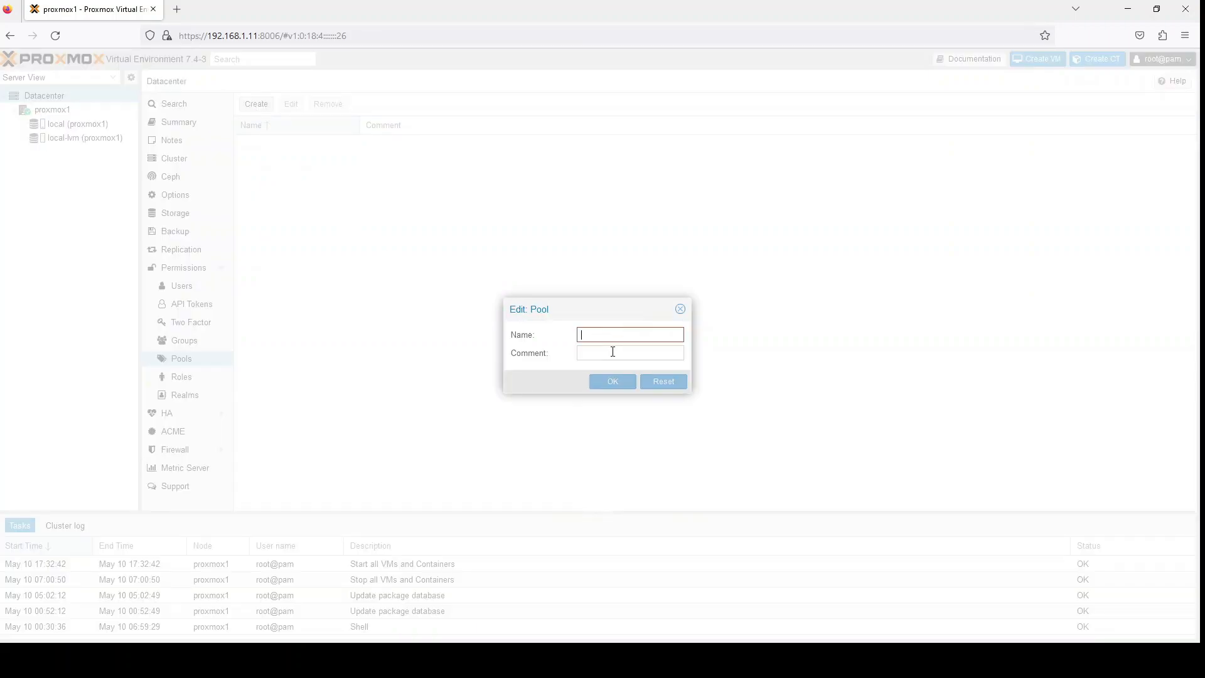
{"action": "left_click", "coordinate": [680, 310]}
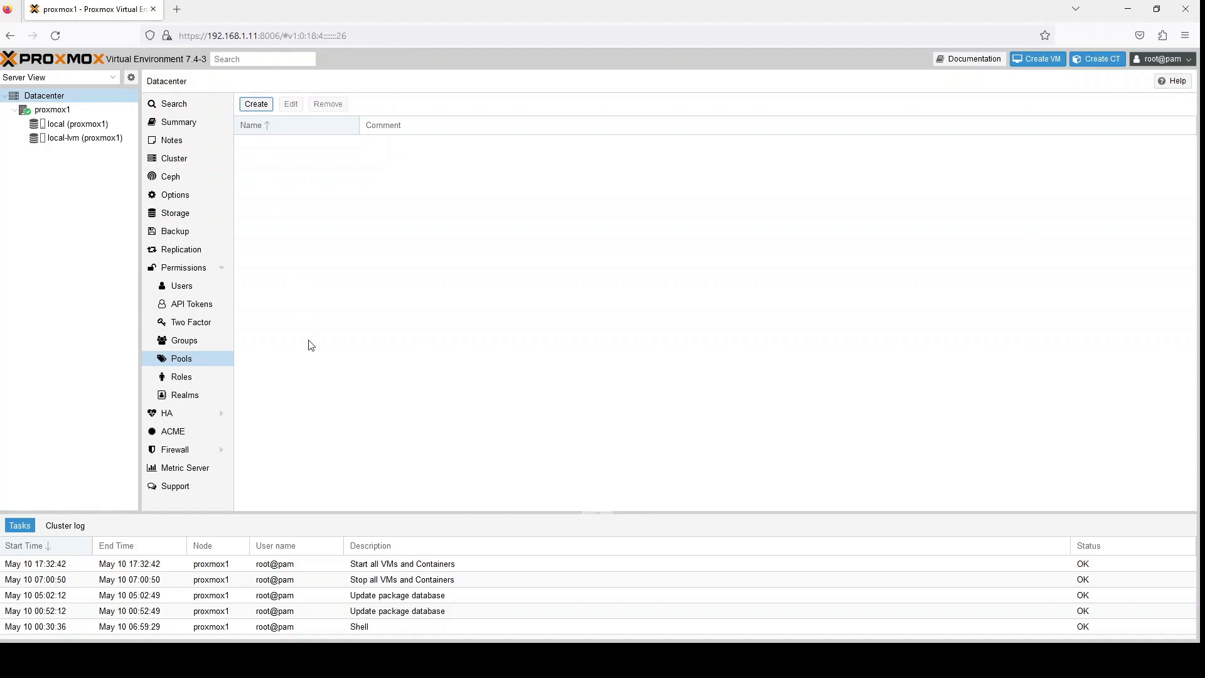
{"action": "left_click", "coordinate": [194, 324]}
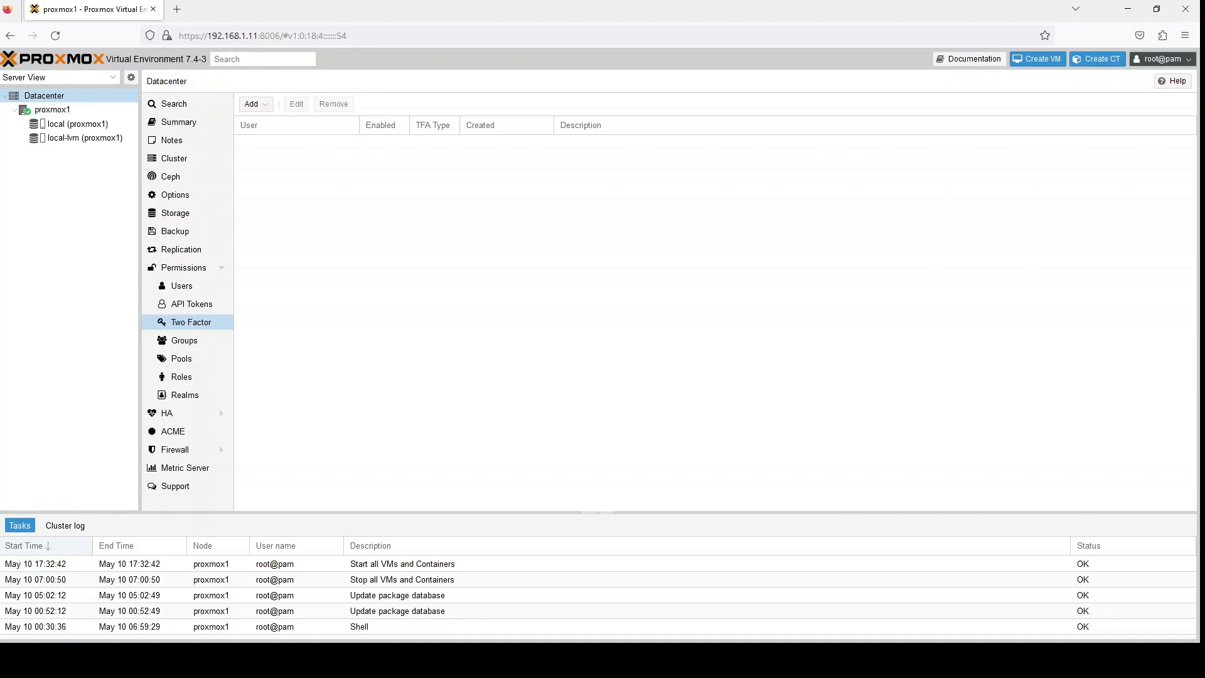
{"action": "left_click", "coordinate": [251, 107]}
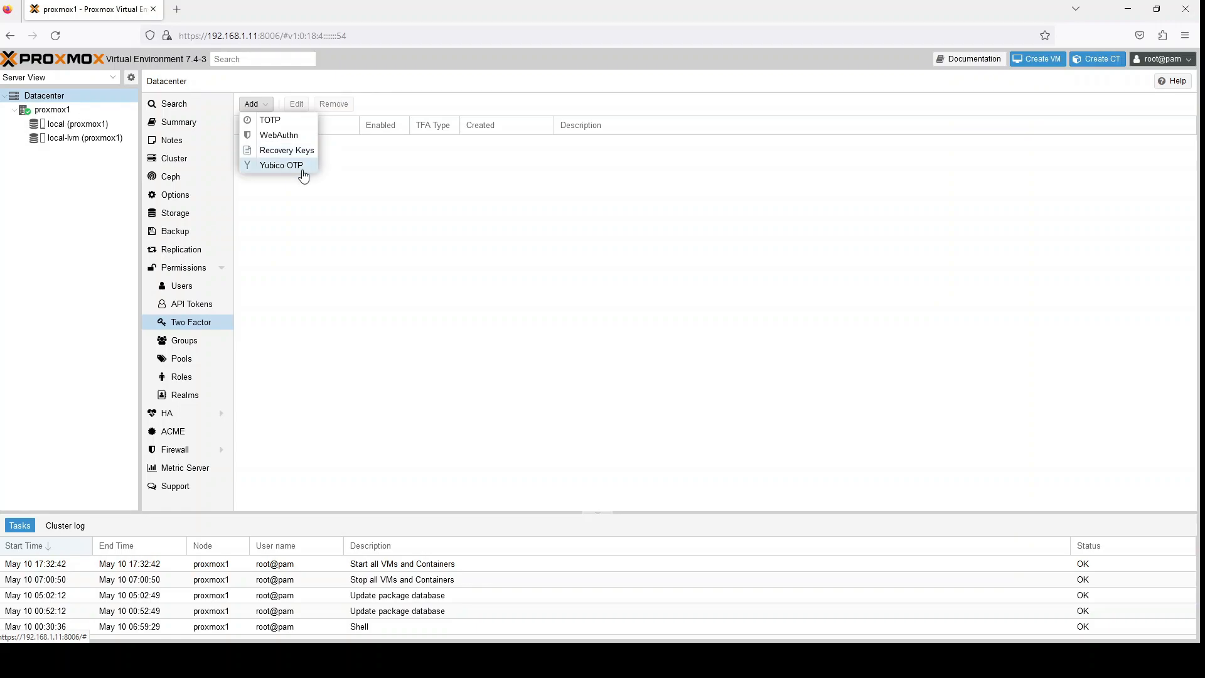
{"action": "left_click", "coordinate": [409, 170]}
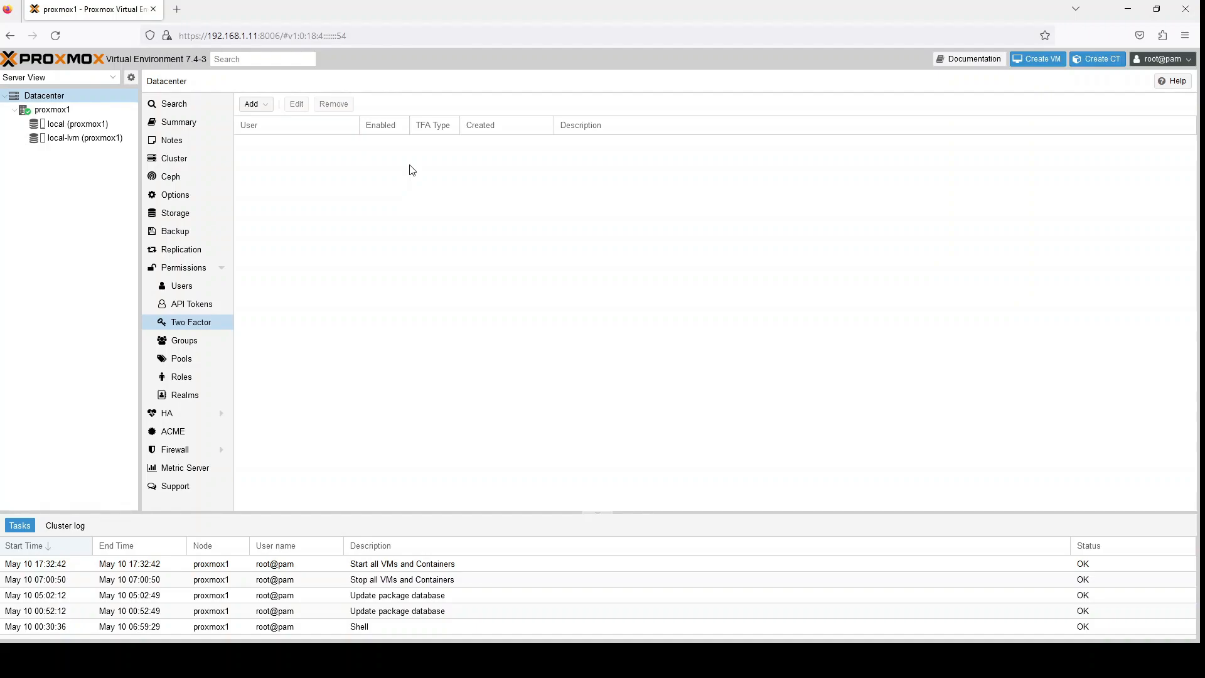
Set the pam realm's Require TFA to OATH/TOTP, save it, and return to Two Factor.
{"action": "left_click", "coordinate": [195, 400]}
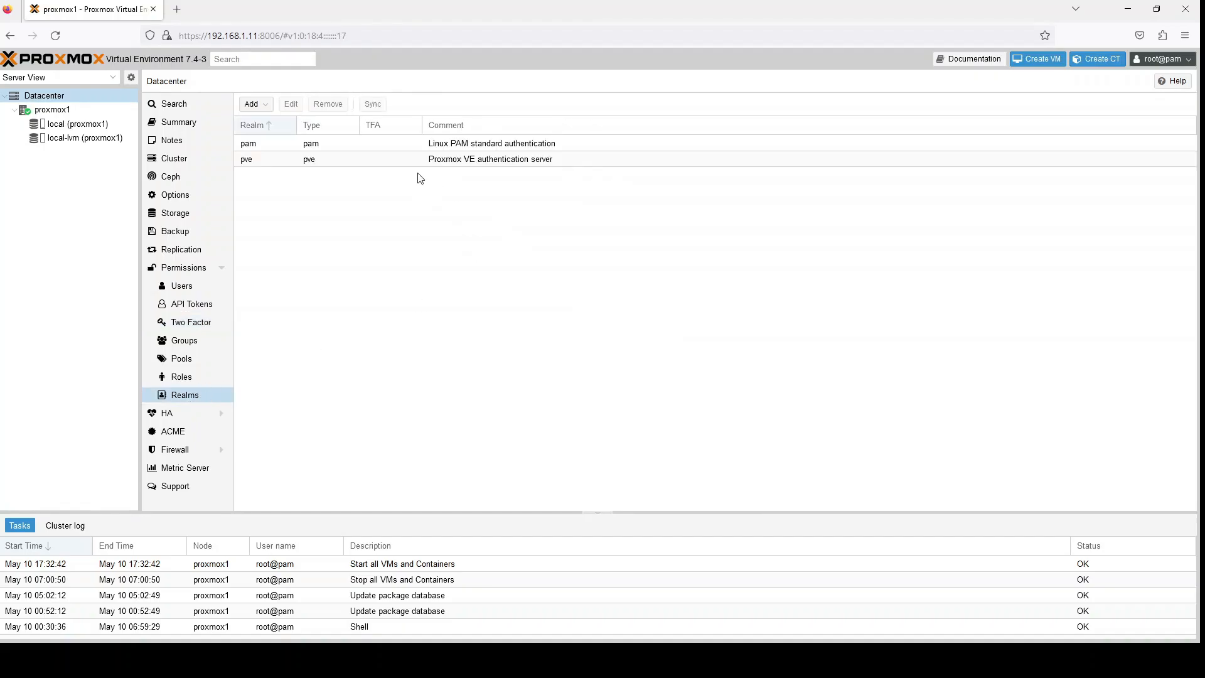
{"action": "left_click", "coordinate": [435, 145]}
{"action": "double_click", "coordinate": [404, 146]}
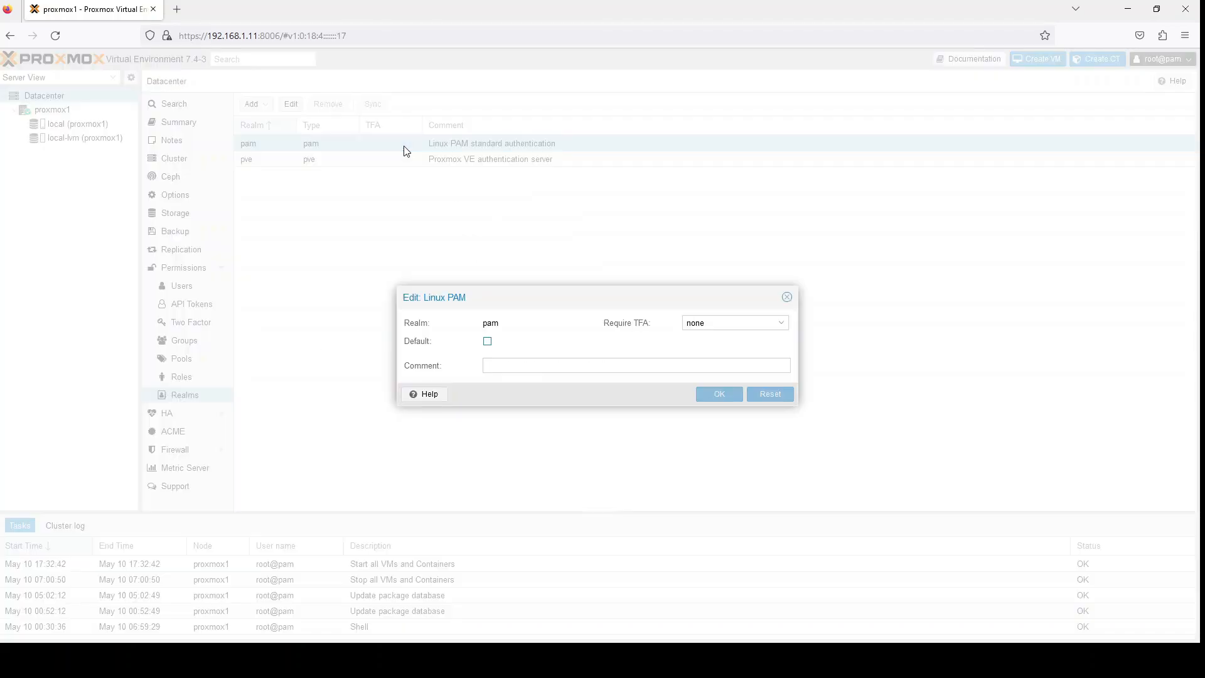
{"action": "left_click", "coordinate": [780, 324]}
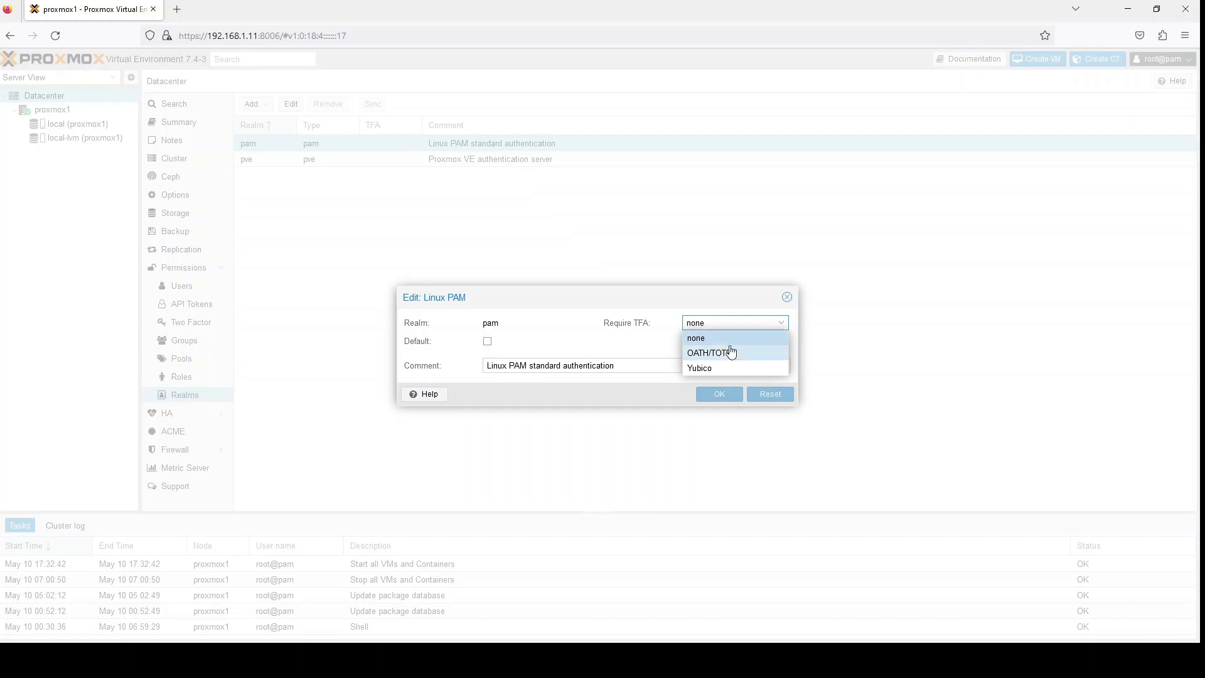
{"action": "left_click", "coordinate": [728, 355]}
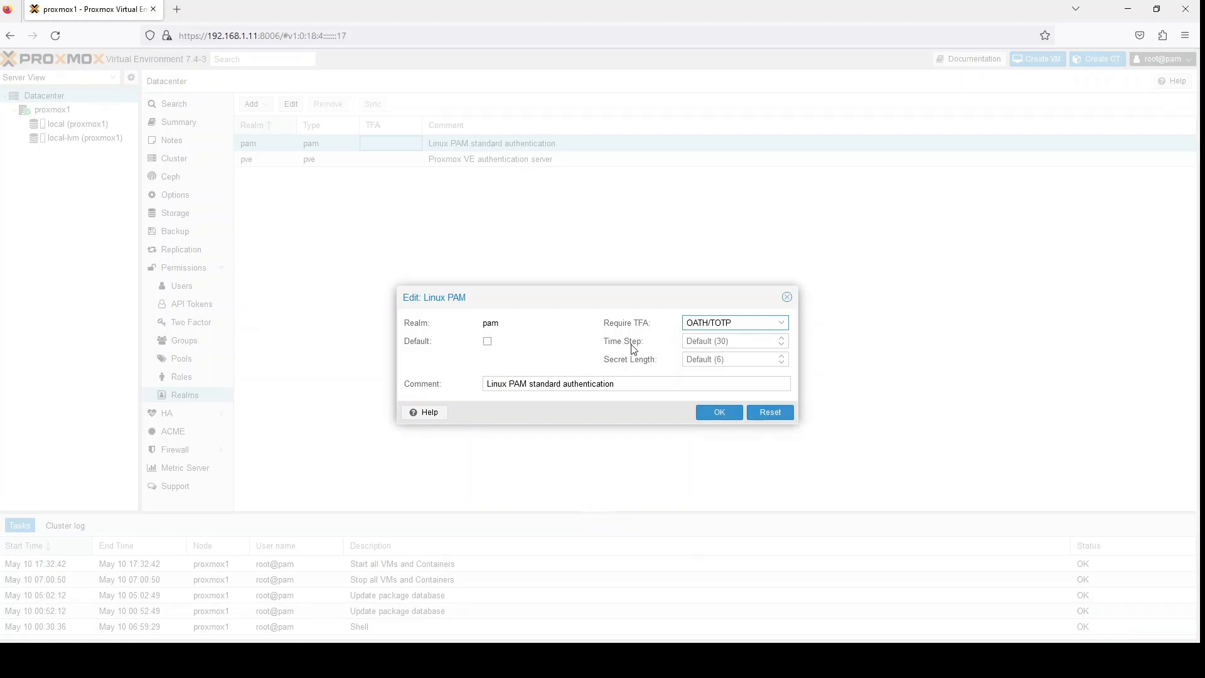
{"action": "left_click", "coordinate": [720, 413]}
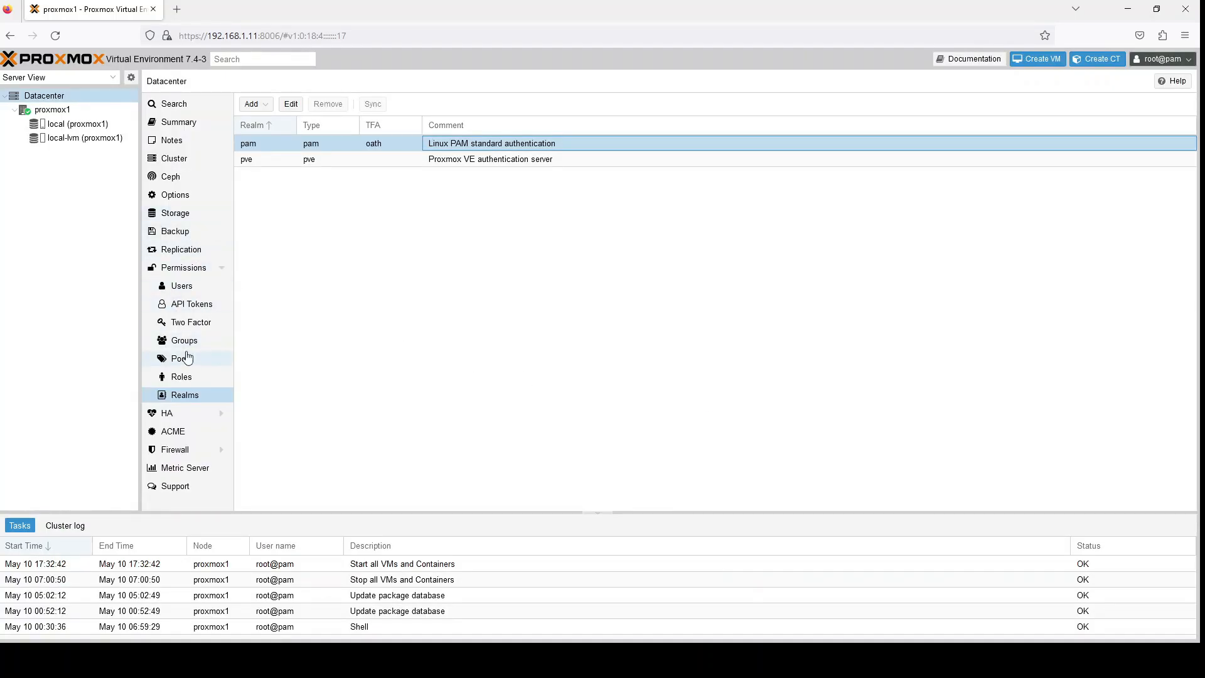
{"action": "left_click", "coordinate": [191, 325]}
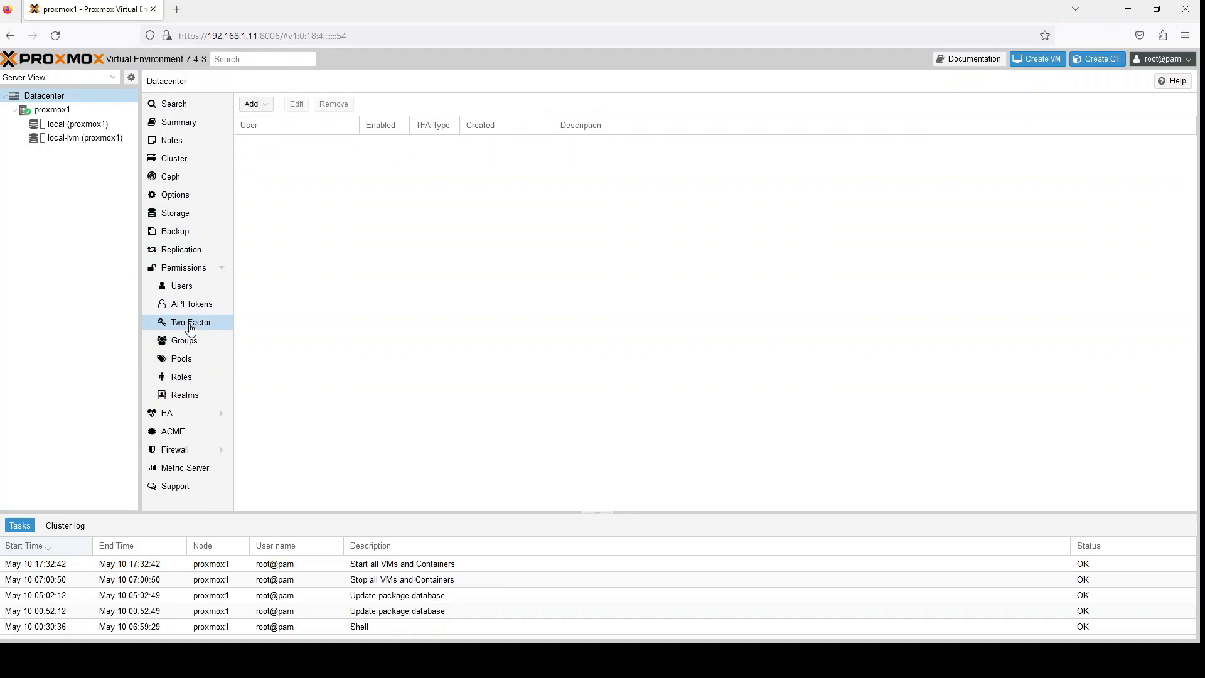
Add a TOTP factor for test@pam described 'Two factor for test', ready for the verification code.
{"action": "left_click", "coordinate": [263, 105]}
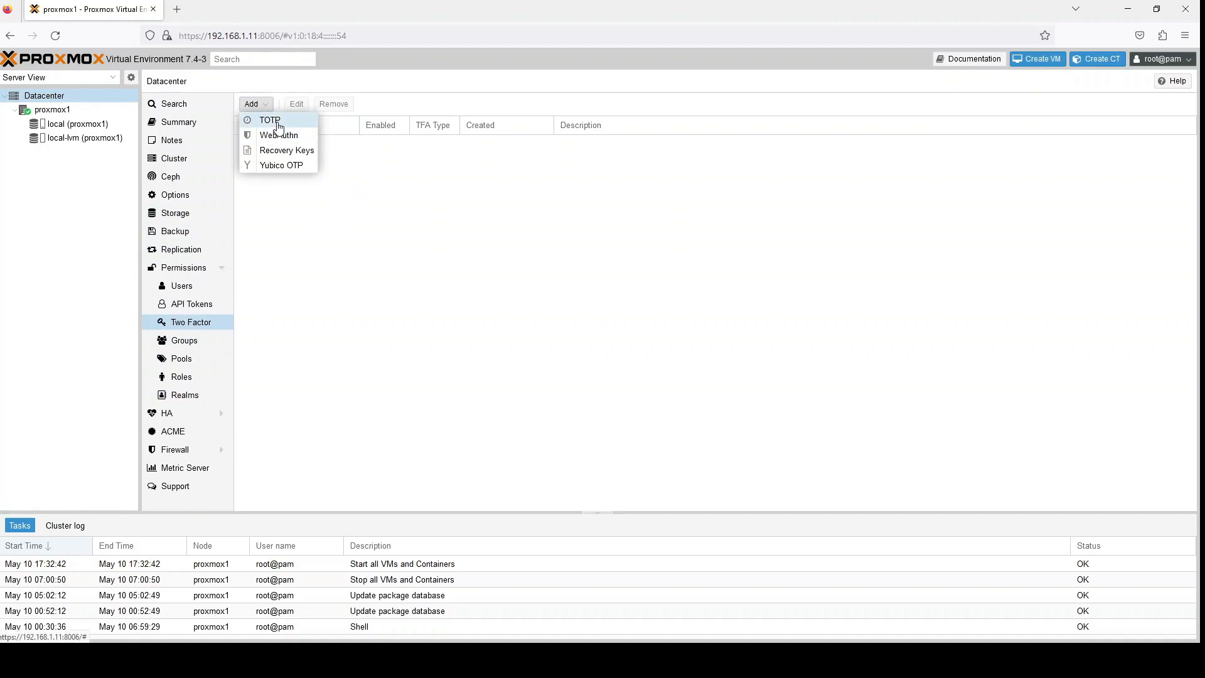
{"action": "left_click", "coordinate": [270, 120]}
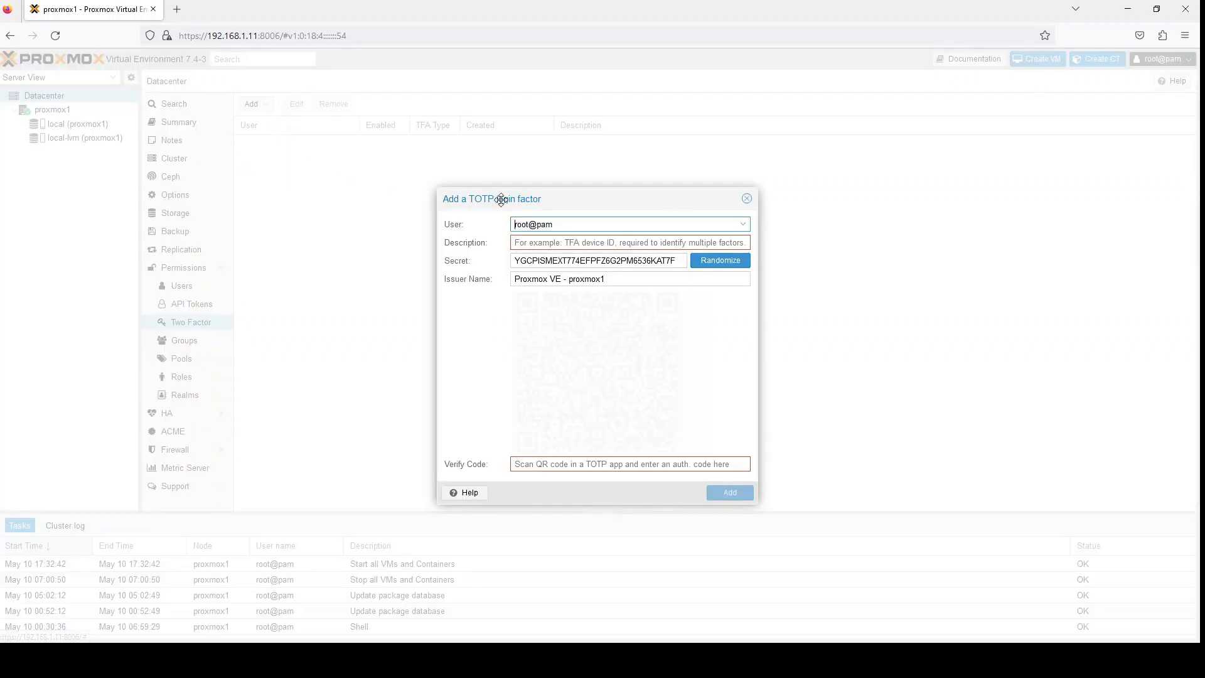
{"action": "left_click", "coordinate": [742, 234]}
{"action": "left_click", "coordinate": [553, 285]}
{"action": "left_click", "coordinate": [547, 245]}
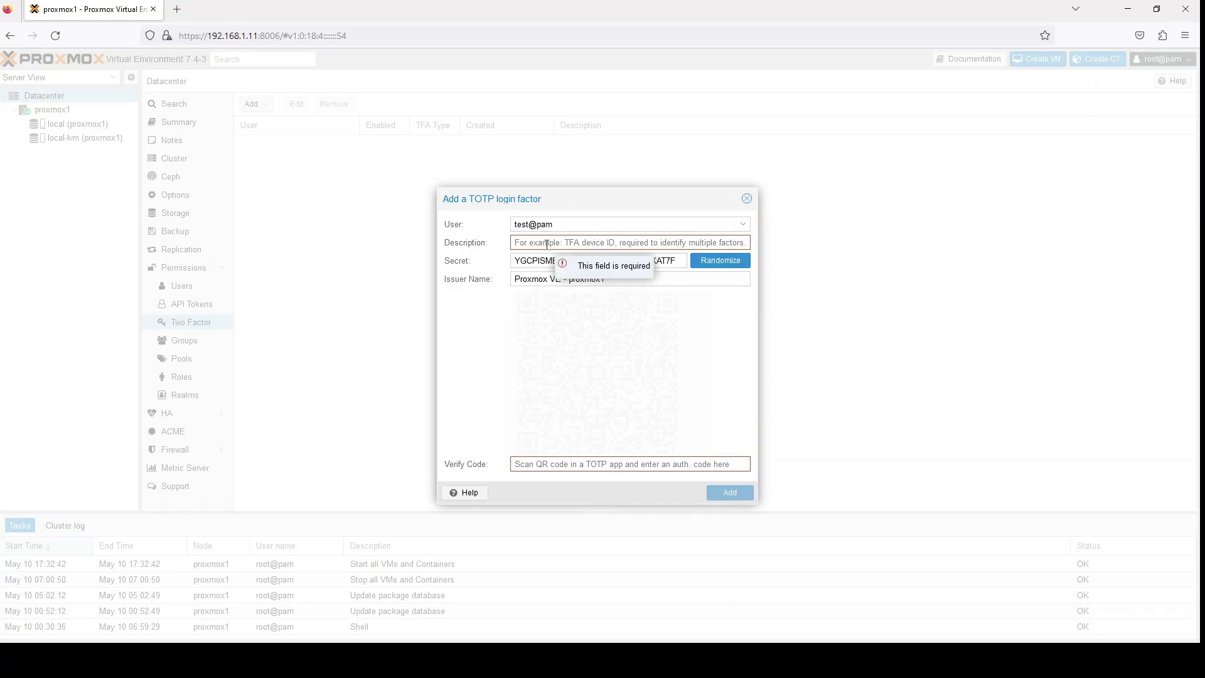
{"action": "type", "text": "Two fac"}
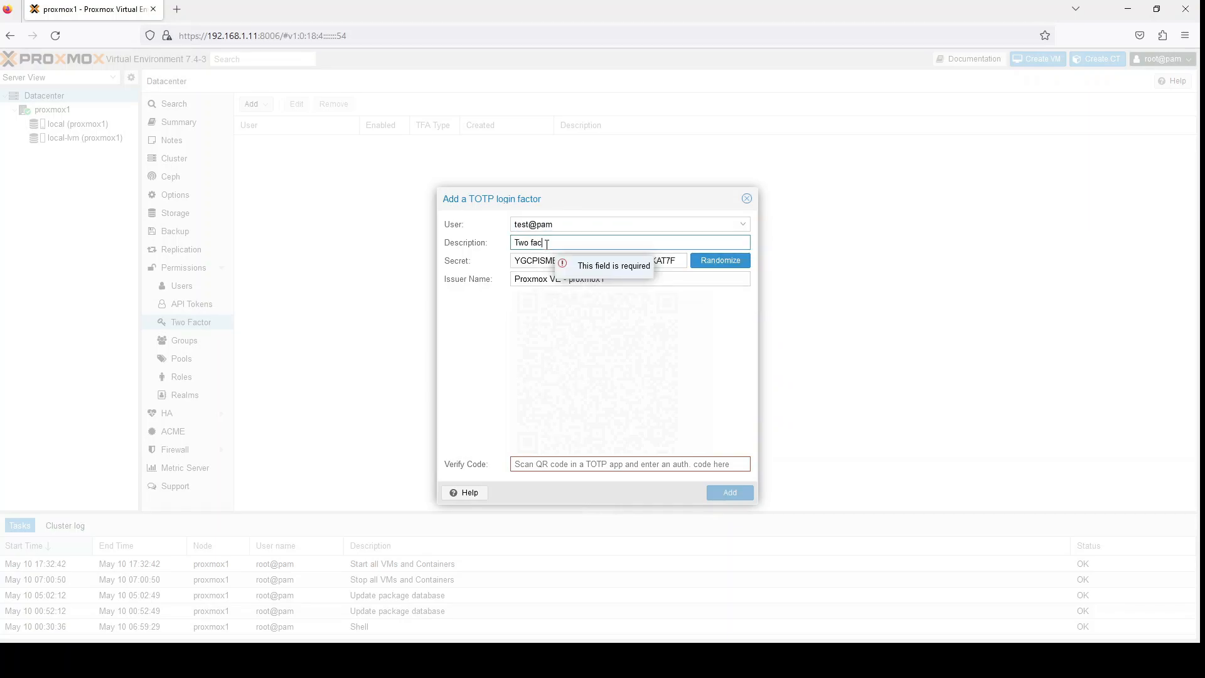
{"action": "type", "text": "tor for test"}
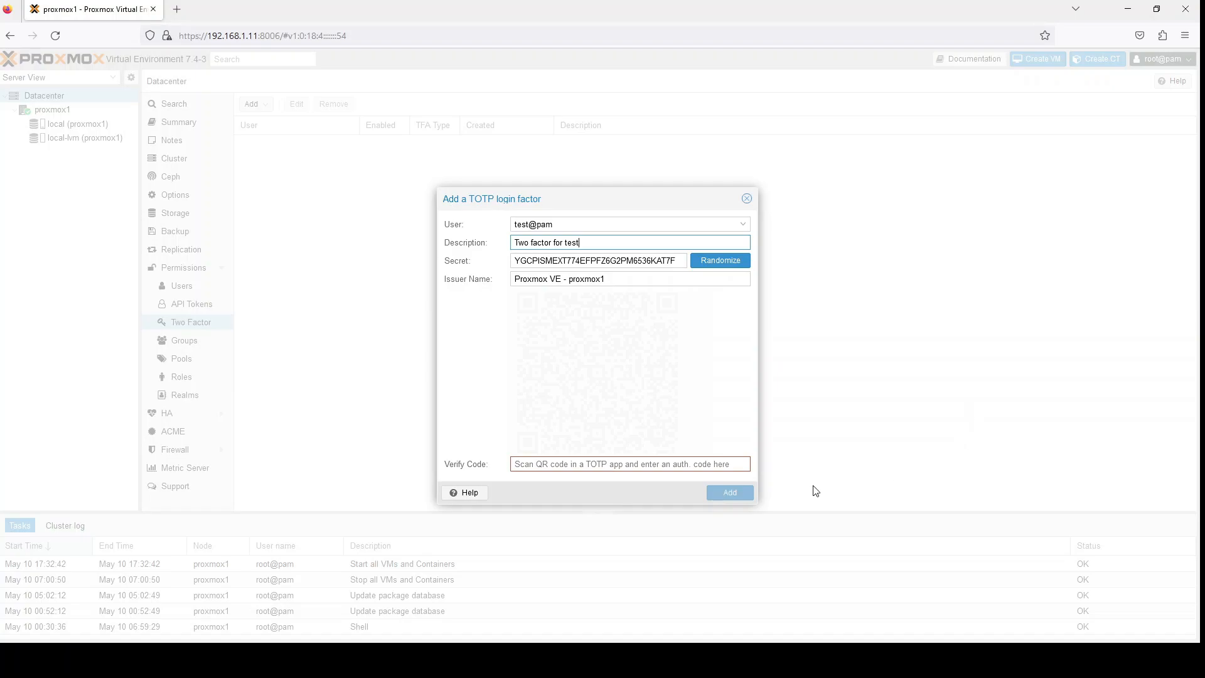
{"action": "left_click", "coordinate": [588, 464]}
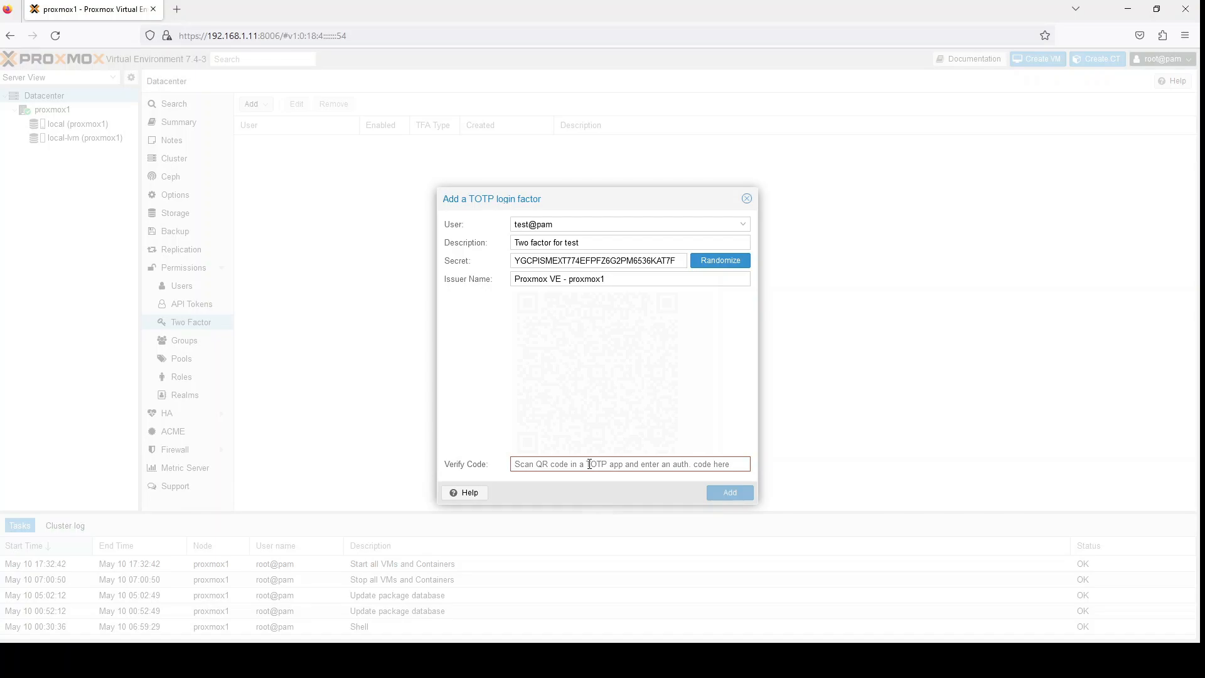
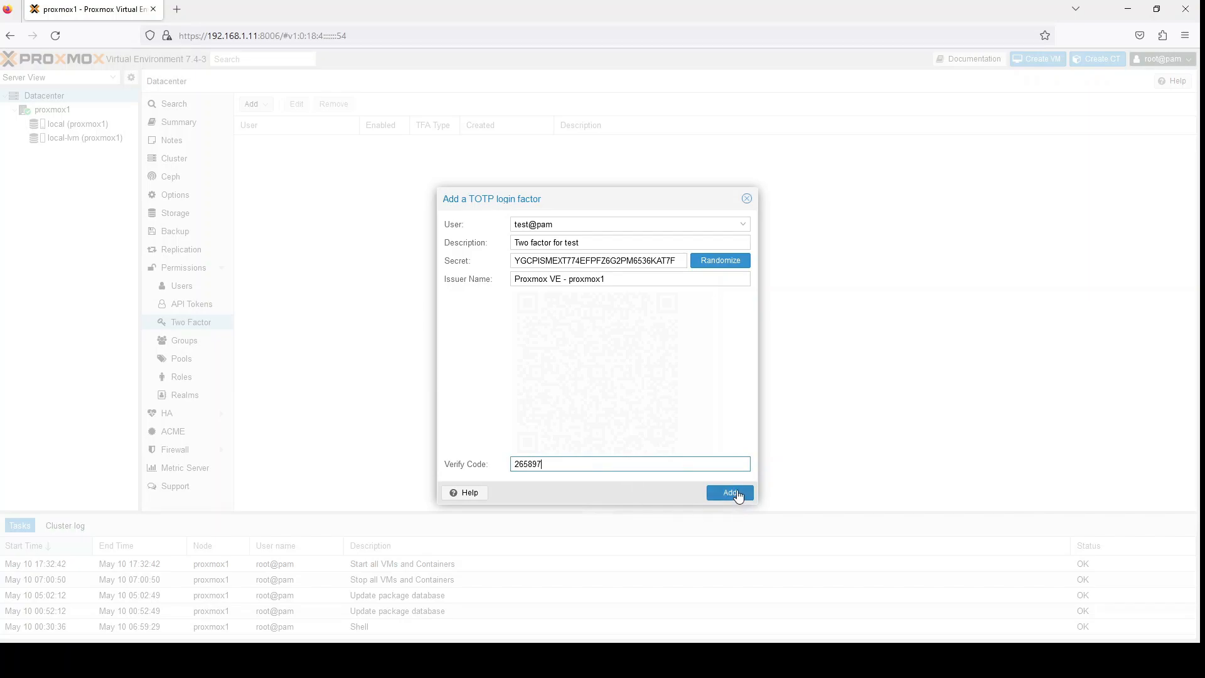
Enter the authenticator's verification code, submit the TOTP factor for test@pam, and close the form.
{"action": "left_click", "coordinate": [731, 493]}
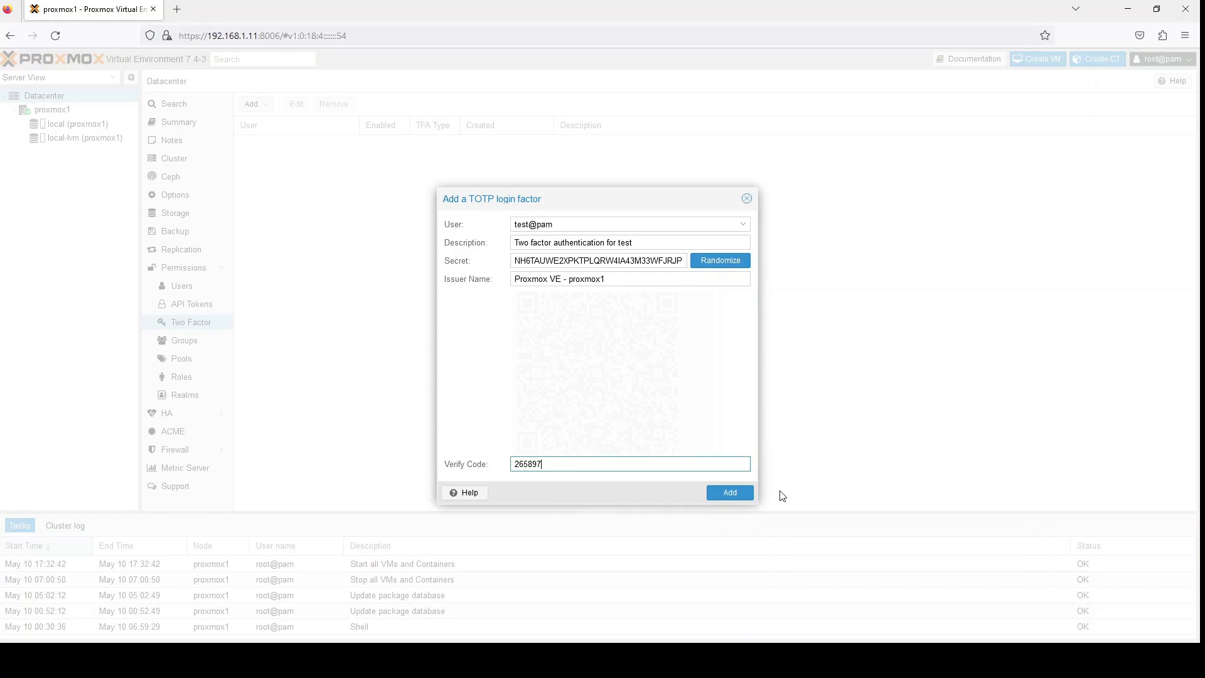
{"action": "left_click", "coordinate": [747, 199]}
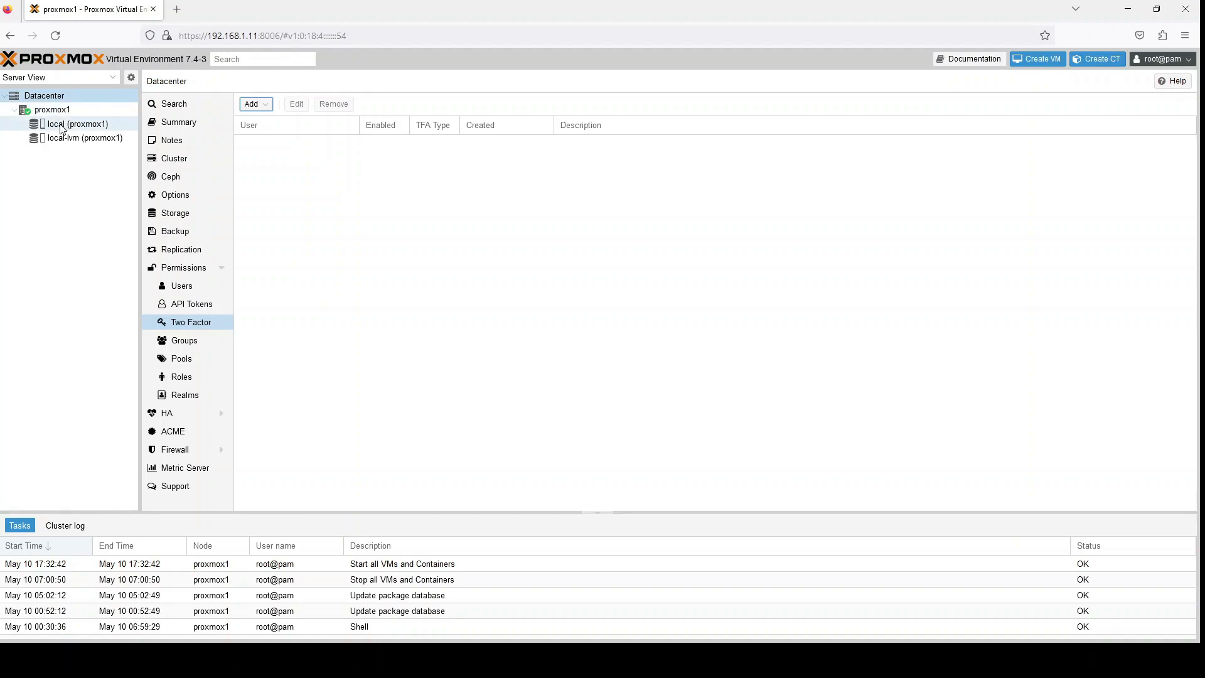
Open proxmox1's Network page and inspect bridge vmbr0 at 192.168.1.11/24.
{"action": "double_click", "coordinate": [100, 112]}
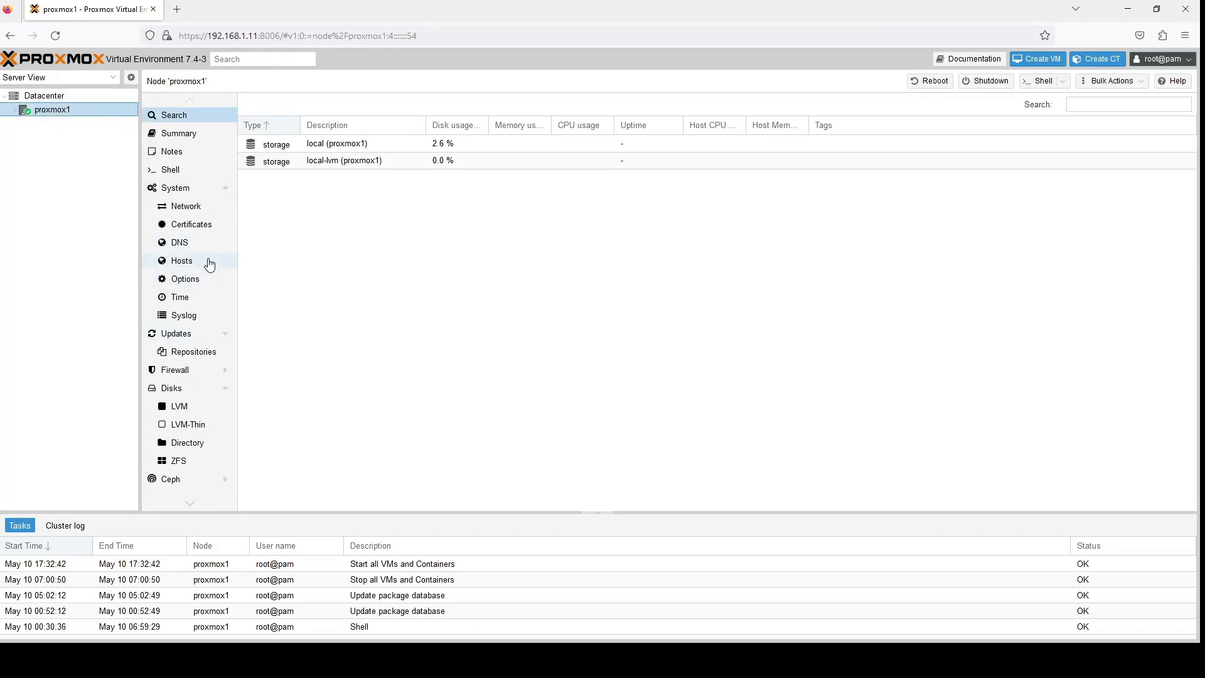
{"action": "left_click", "coordinate": [198, 214]}
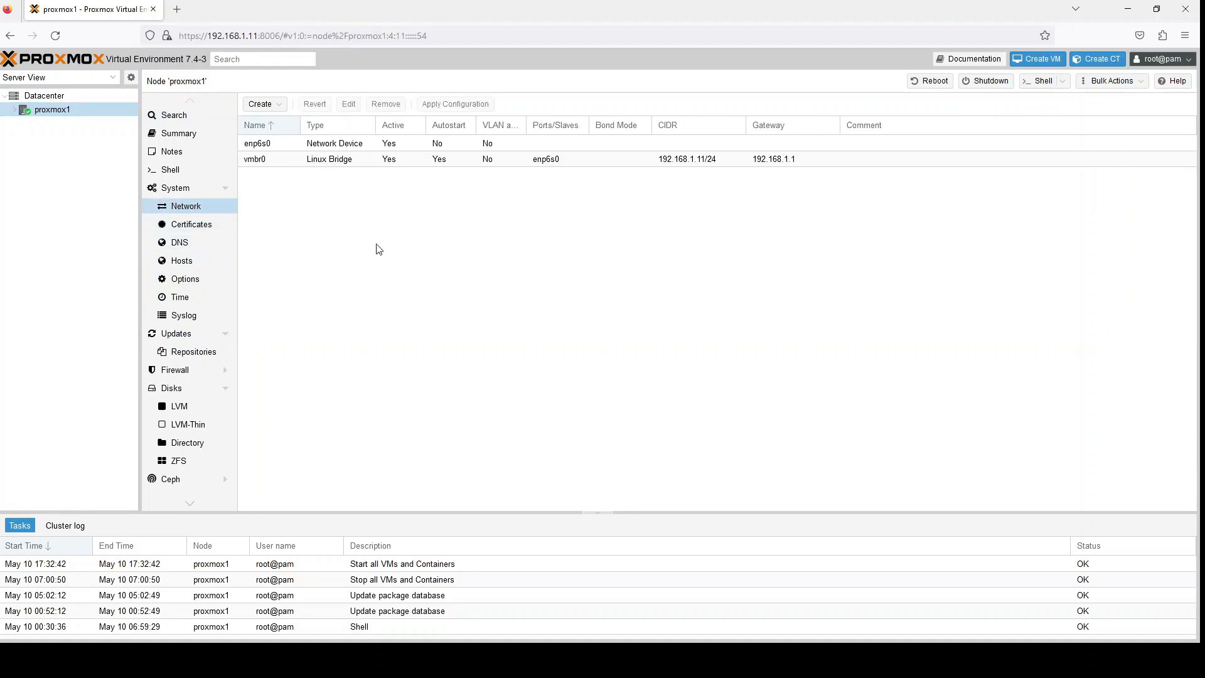
{"action": "left_click", "coordinate": [322, 160]}
{"action": "key", "text": "Up"}
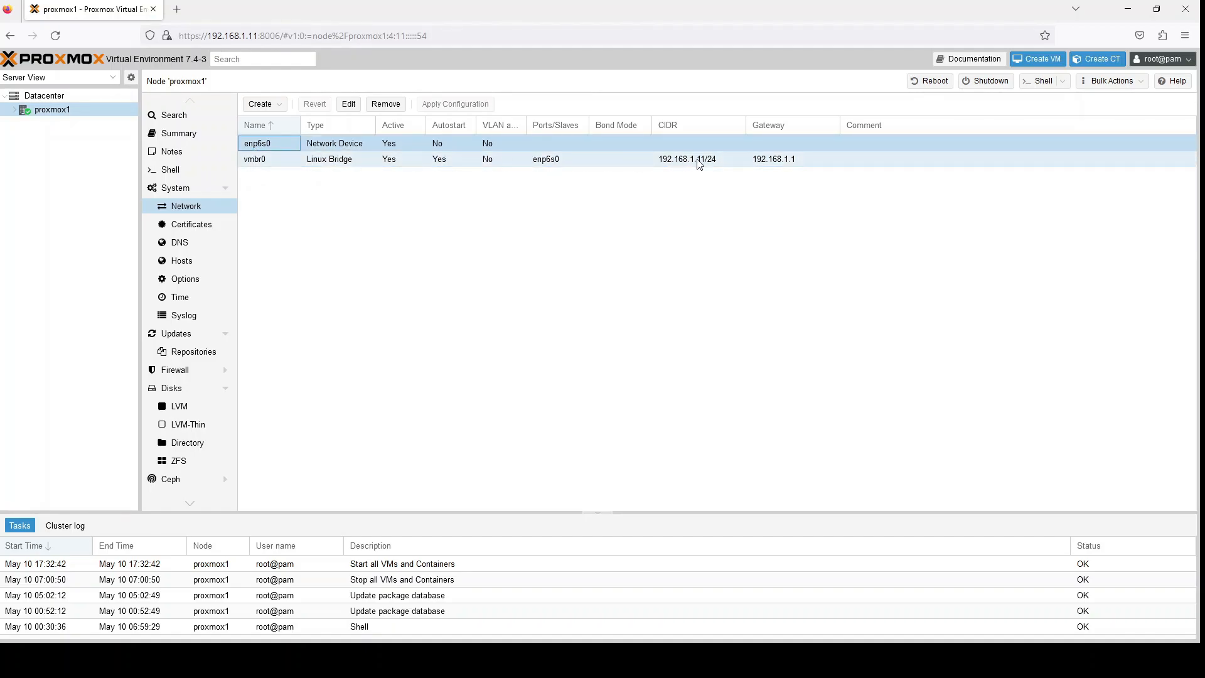
{"action": "left_click", "coordinate": [538, 163]}
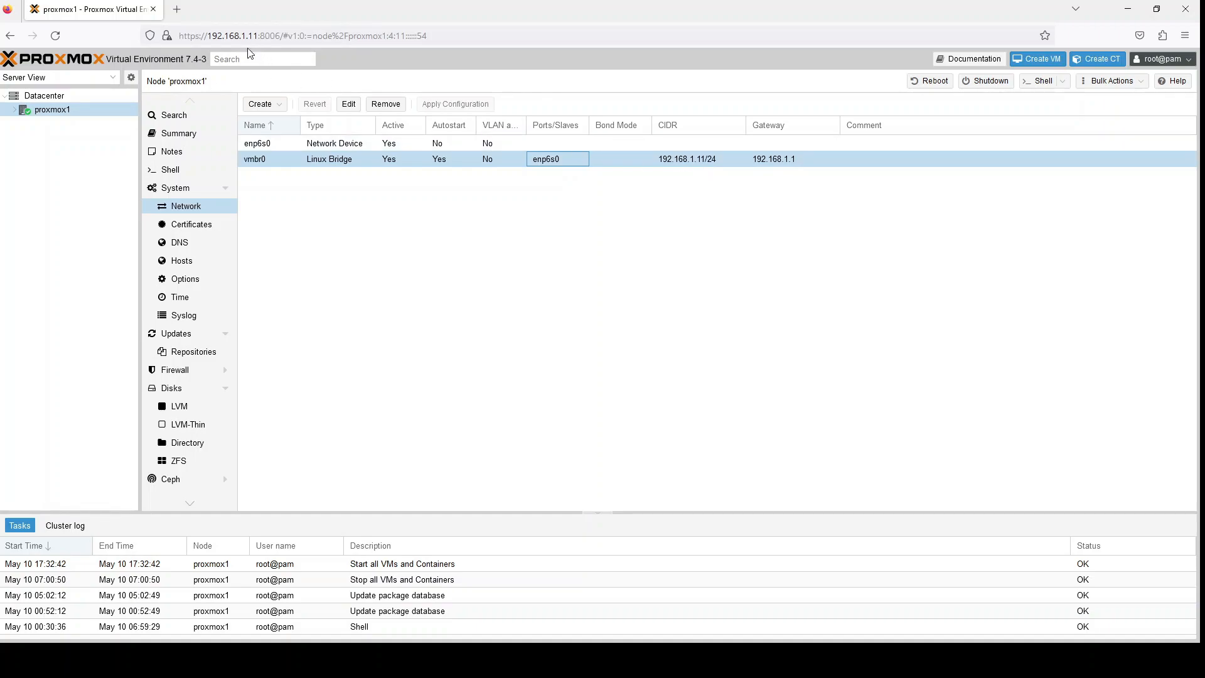
{"action": "left_click_drag", "start_coordinate": [259, 36], "coordinate": [168, 36]}
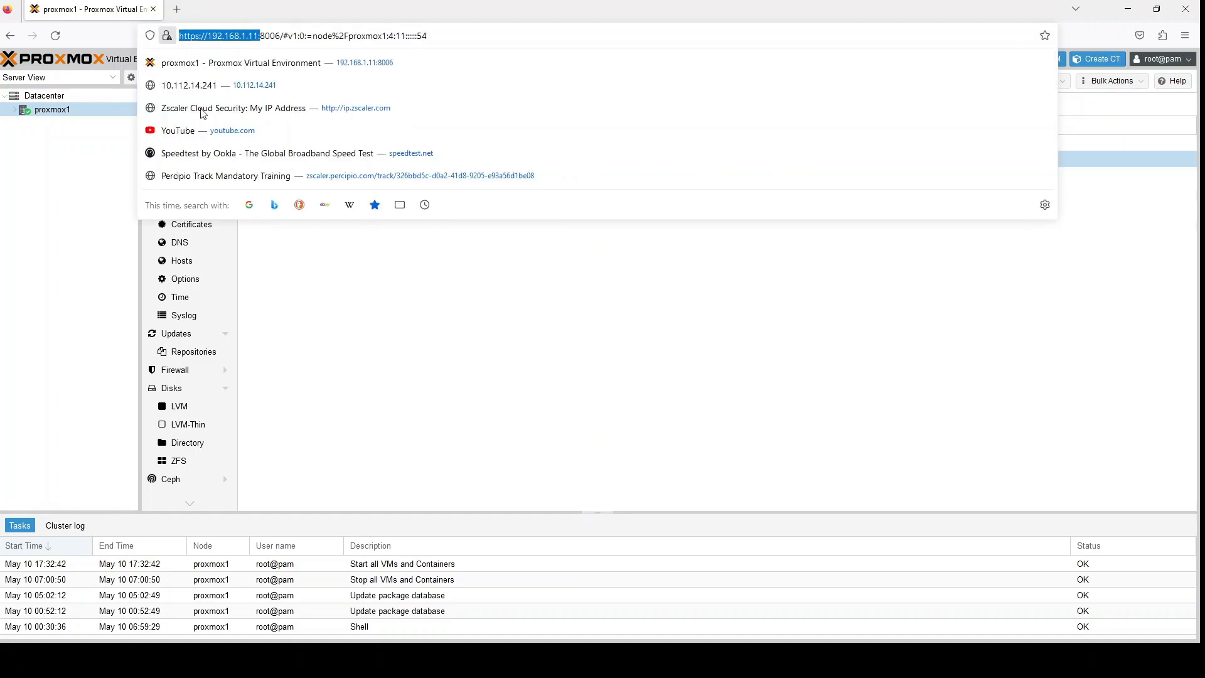
{"action": "left_click", "coordinate": [500, 396]}
Bring up the Create dropdown of interface types on the Network page.
{"action": "left_click", "coordinate": [280, 105]}
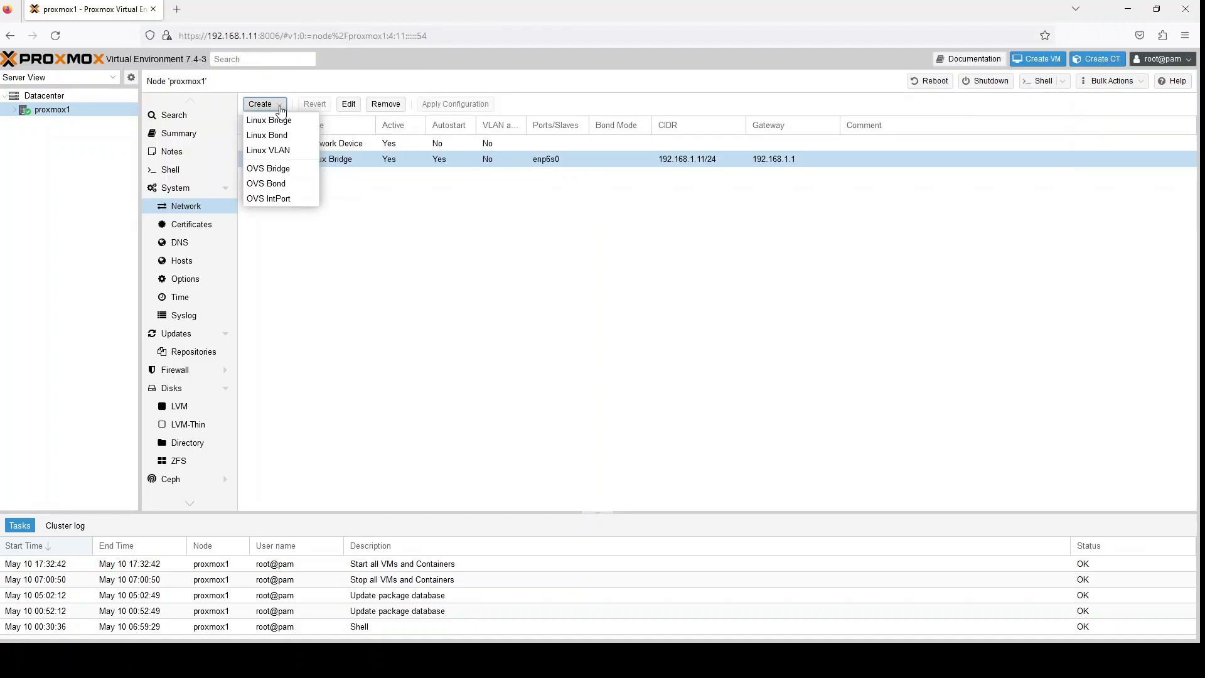
{"action": "left_click", "coordinate": [278, 105]}
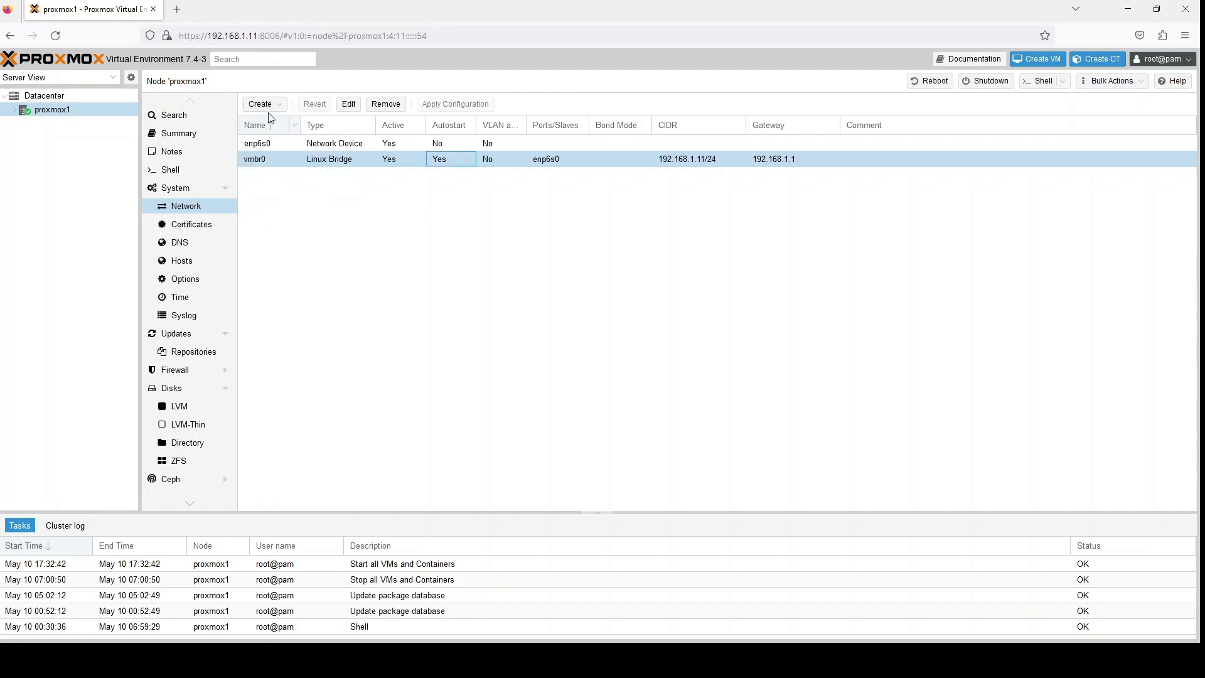
{"action": "left_click", "coordinate": [274, 105]}
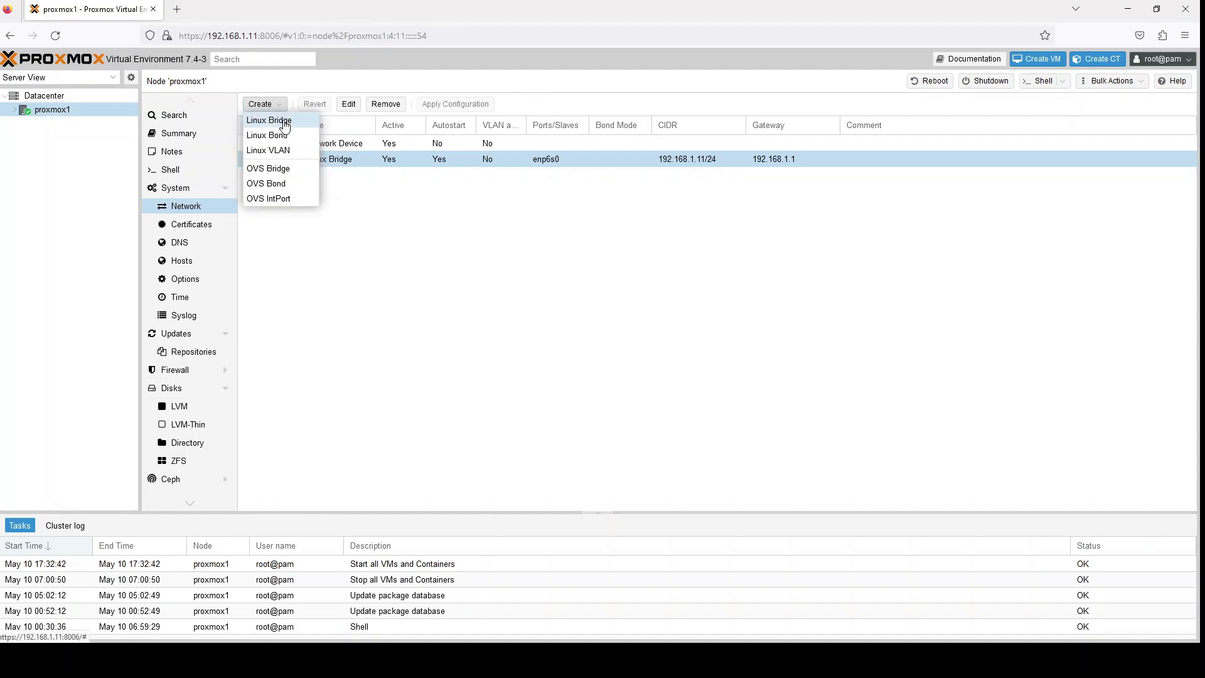
Start a new Linux Bridge and name it vmbr1.
{"action": "left_click", "coordinate": [285, 125]}
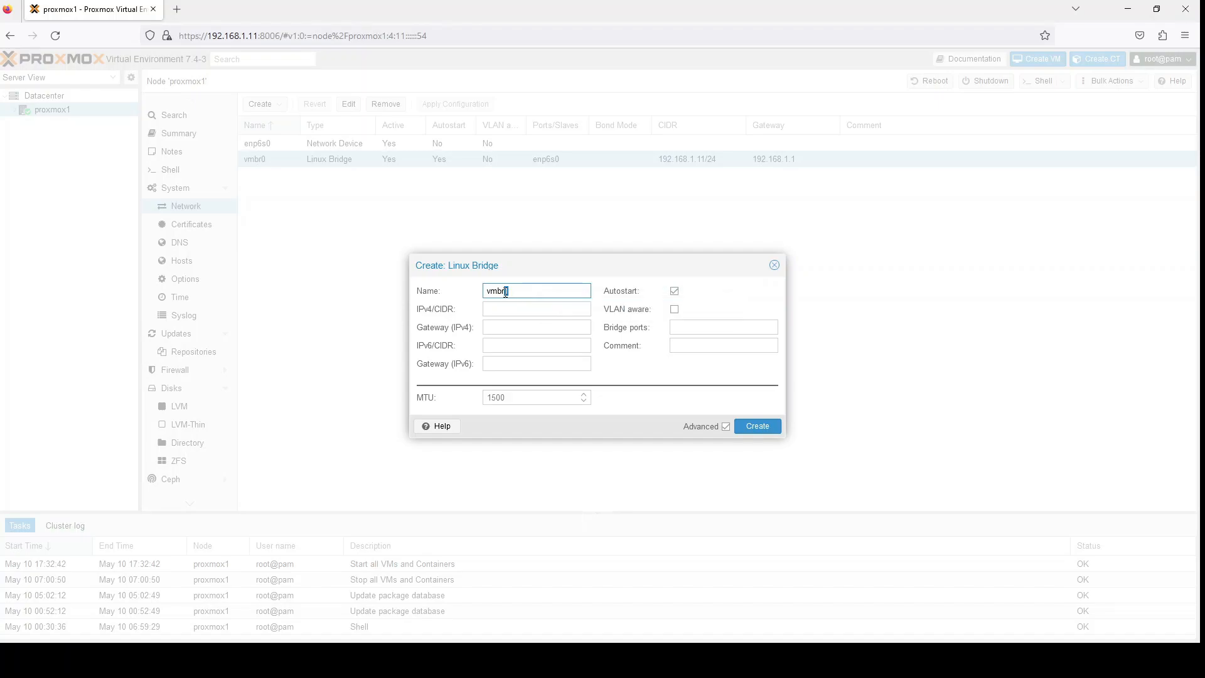
{"action": "type", "text": "00"}
{"action": "left_click_drag", "start_coordinate": [528, 294], "coordinate": [504, 294]}
{"action": "type", "text": "1"}
Give the vmbr1 bridge IPv4/CIDR 10.10.10.11/24 and create it.
{"action": "left_click", "coordinate": [516, 308]}
{"action": "type", "text": "19"}
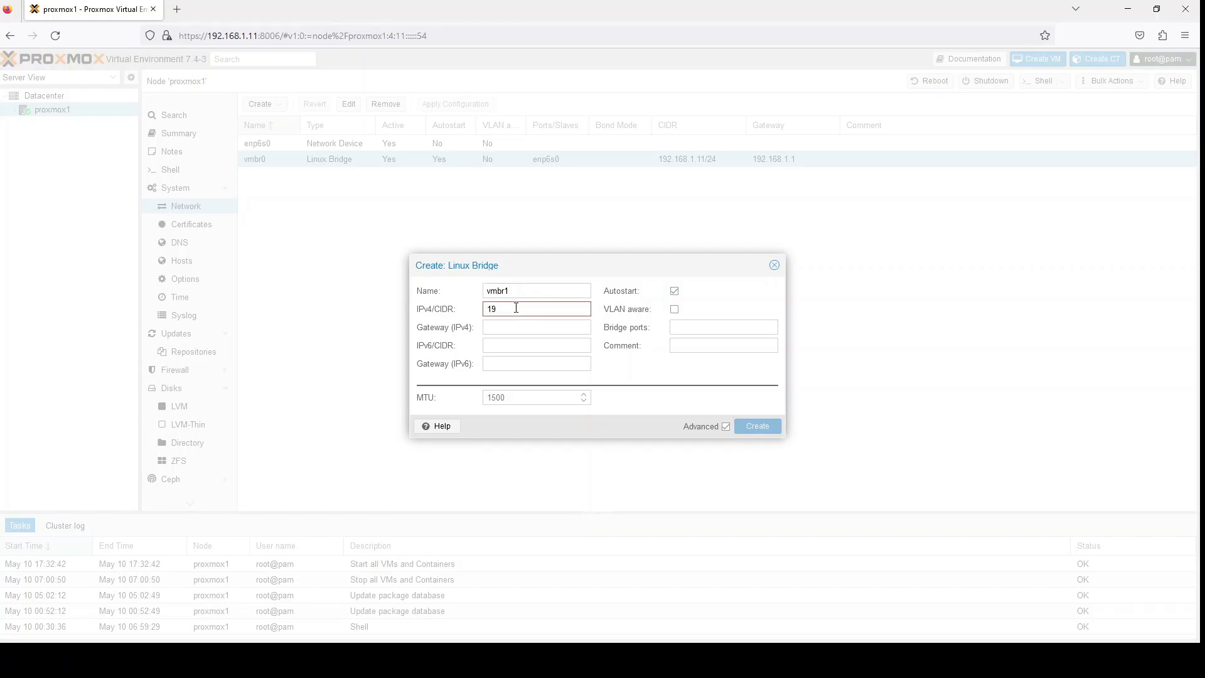
{"action": "key", "text": "BackSpace"}
{"action": "type", "text": "0.10.10.10/24"}
{"action": "key", "text": "Left"}
{"action": "key", "text": "Left"}
{"action": "key", "text": "Left"}
{"action": "key", "text": "BackSpace"}
{"action": "type", "text": "1"}
{"action": "left_click", "coordinate": [529, 330]}
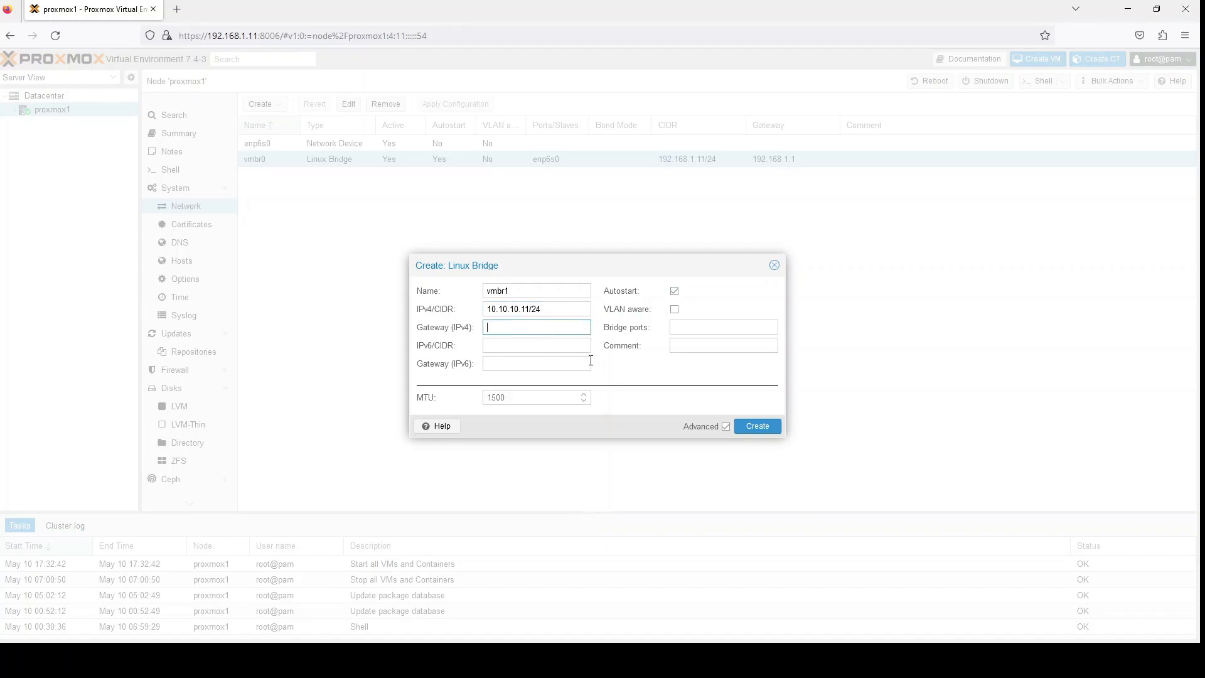
{"action": "left_click", "coordinate": [759, 428]}
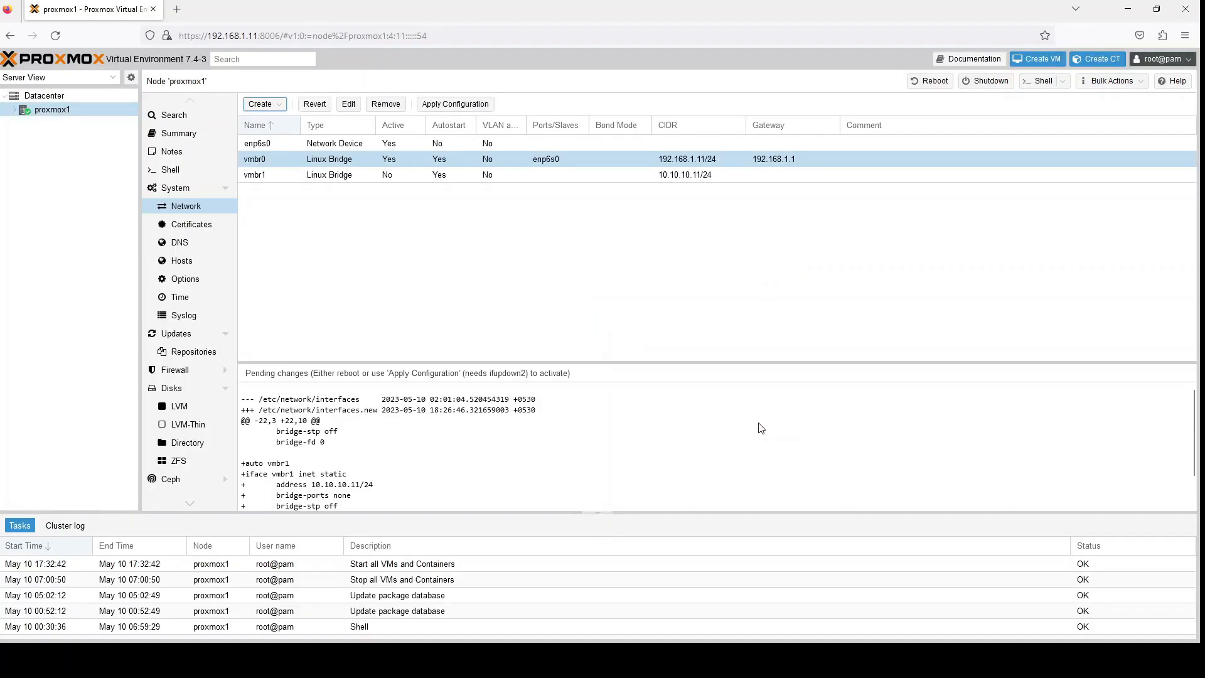
Review vmbr1's settings unchanged, then apply and confirm the pending network configuration.
{"action": "double_click", "coordinate": [686, 175]}
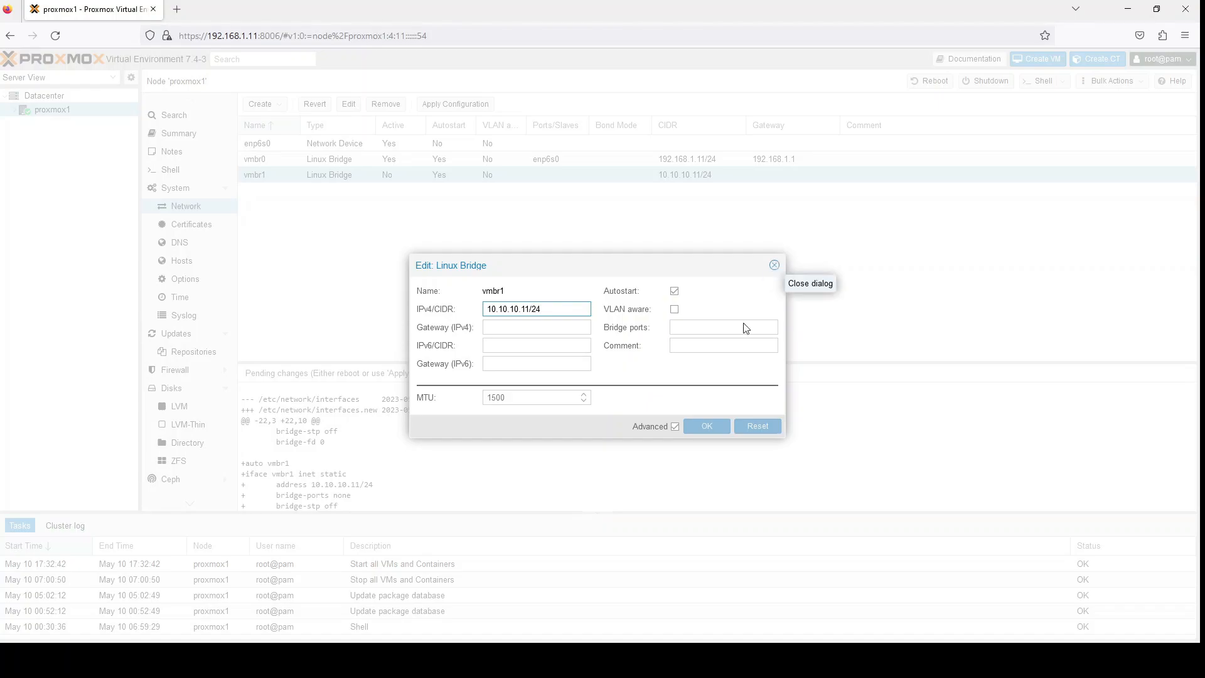
{"action": "left_click", "coordinate": [603, 330]}
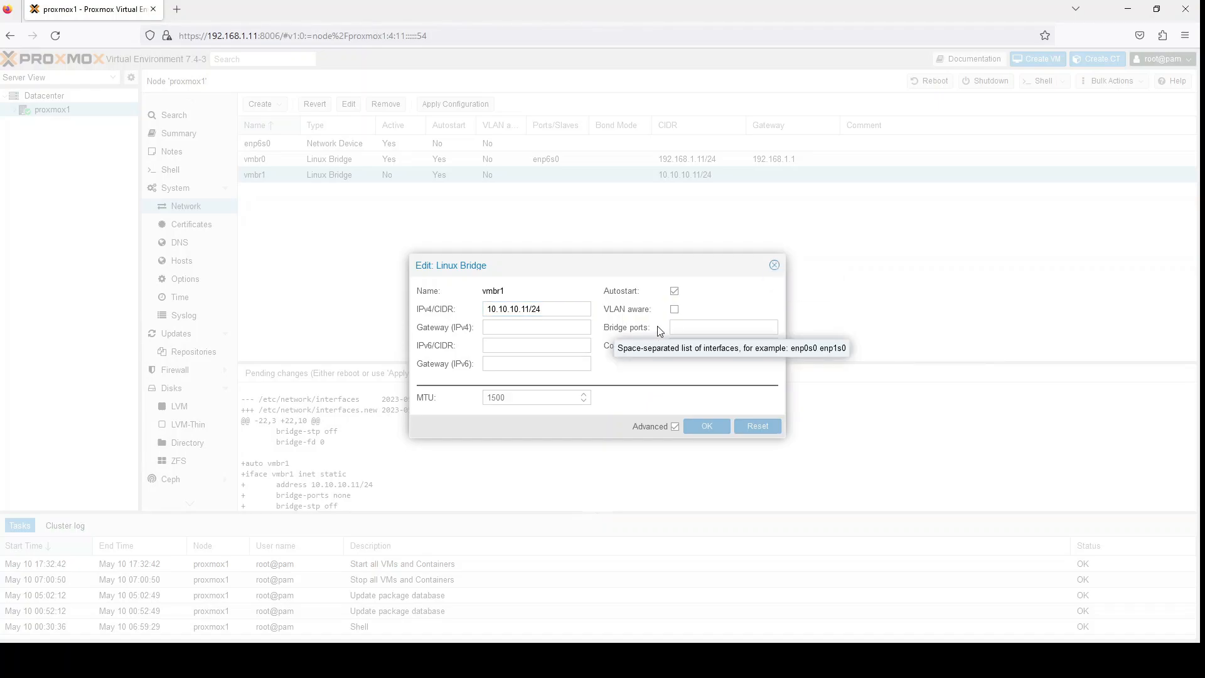
{"action": "left_click", "coordinate": [773, 265]}
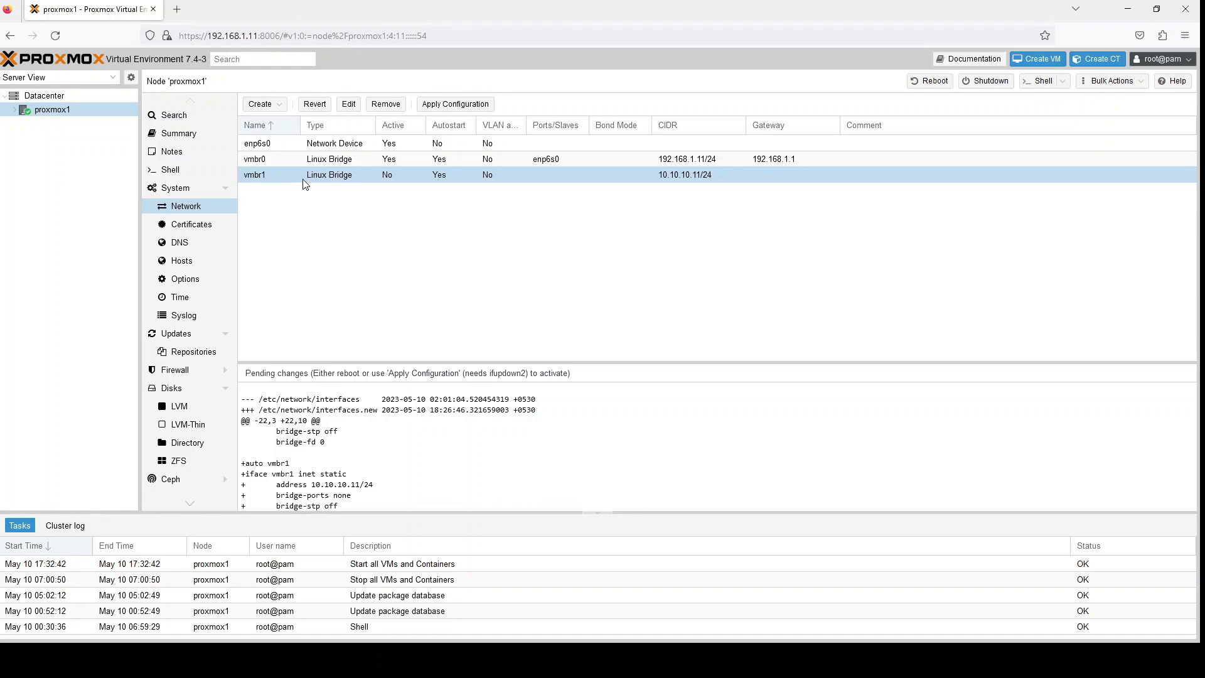
{"action": "left_click", "coordinate": [442, 105]}
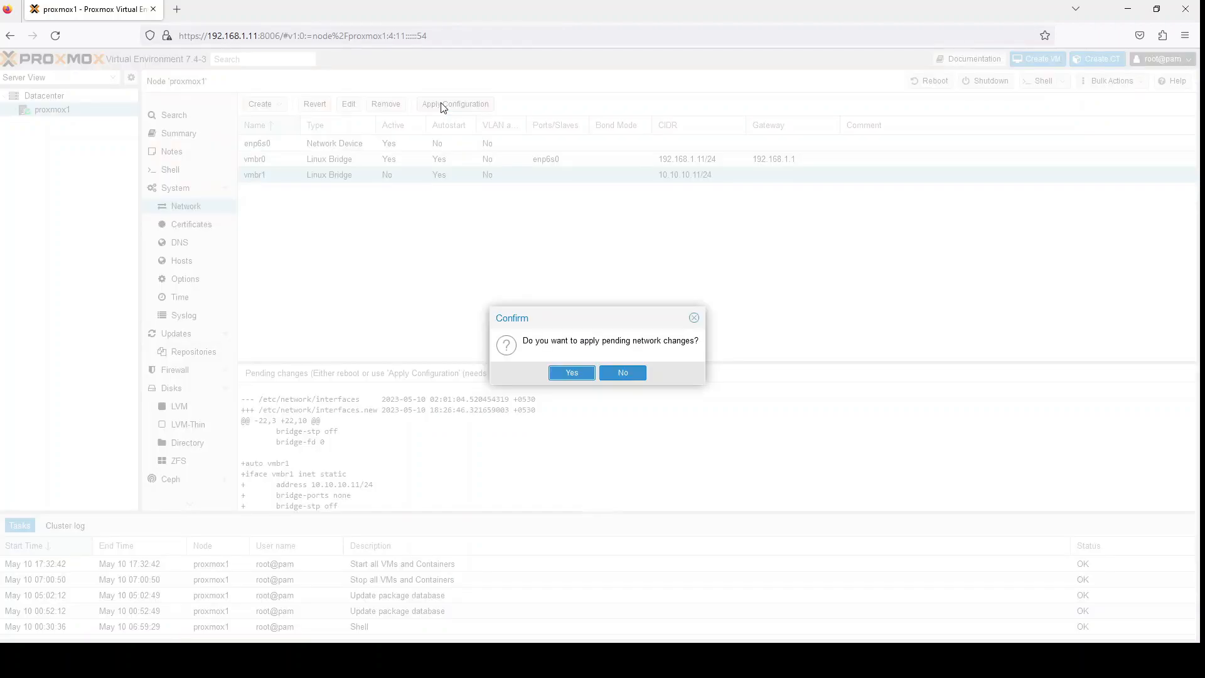
{"action": "left_click", "coordinate": [572, 373]}
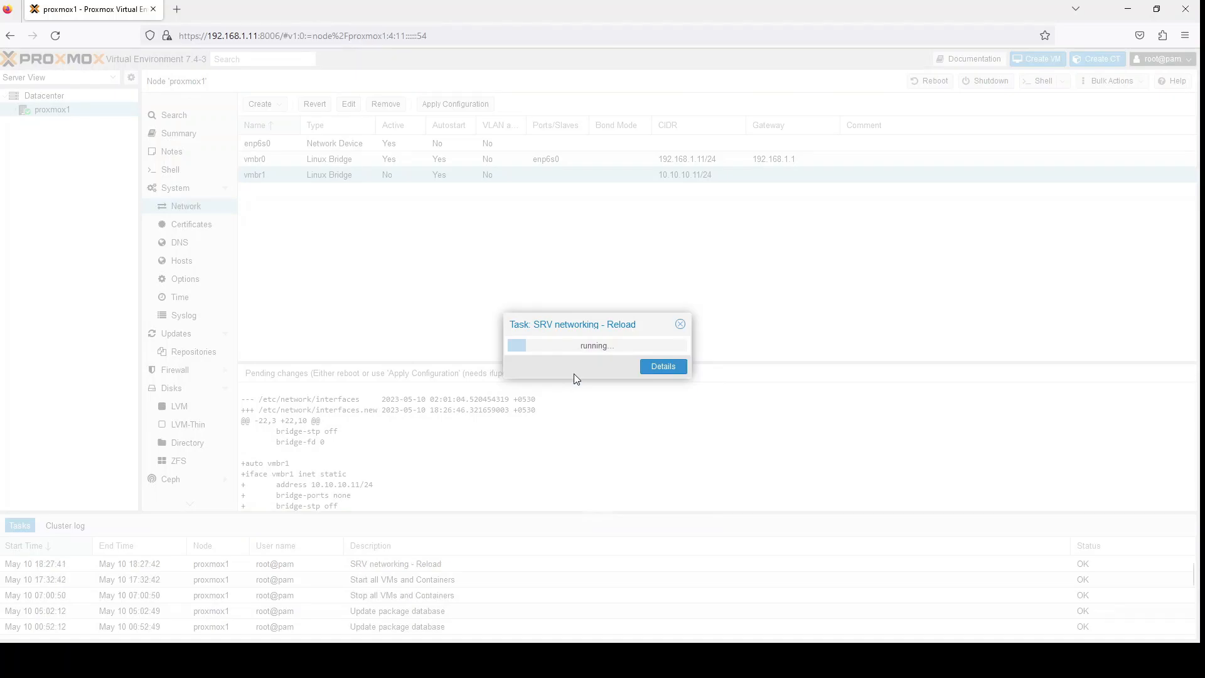